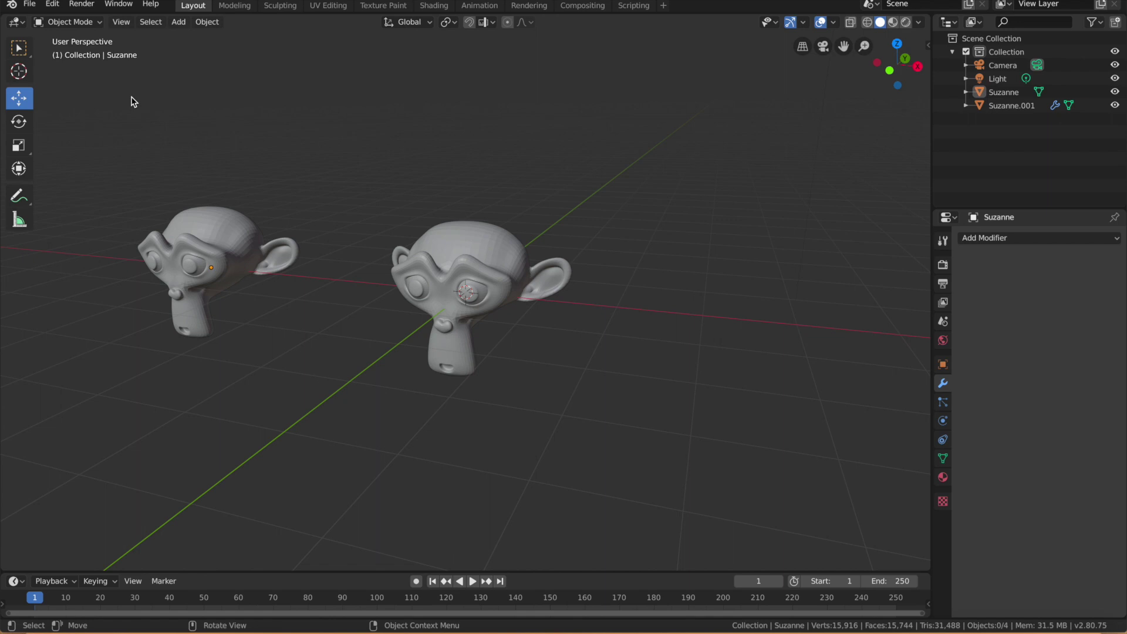
pyautogui.moveTo(469, 192)
pyautogui.mouseDown(button='middle')
pyautogui.moveTo(484, 196)
pyautogui.moveTo(473, 193)
pyautogui.mouseUp(button='middle')
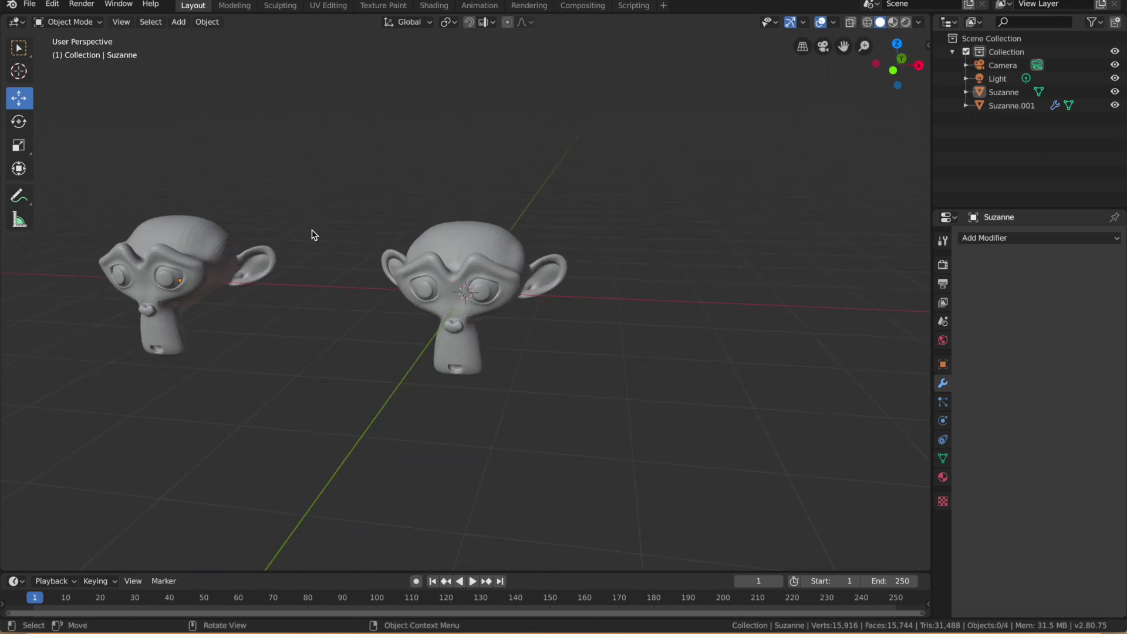
pyautogui.moveTo(315, 235)
pyautogui.mouseDown(button='middle')
pyautogui.moveTo(361, 229)
pyautogui.moveTo(305, 247)
pyautogui.mouseUp(button='middle')
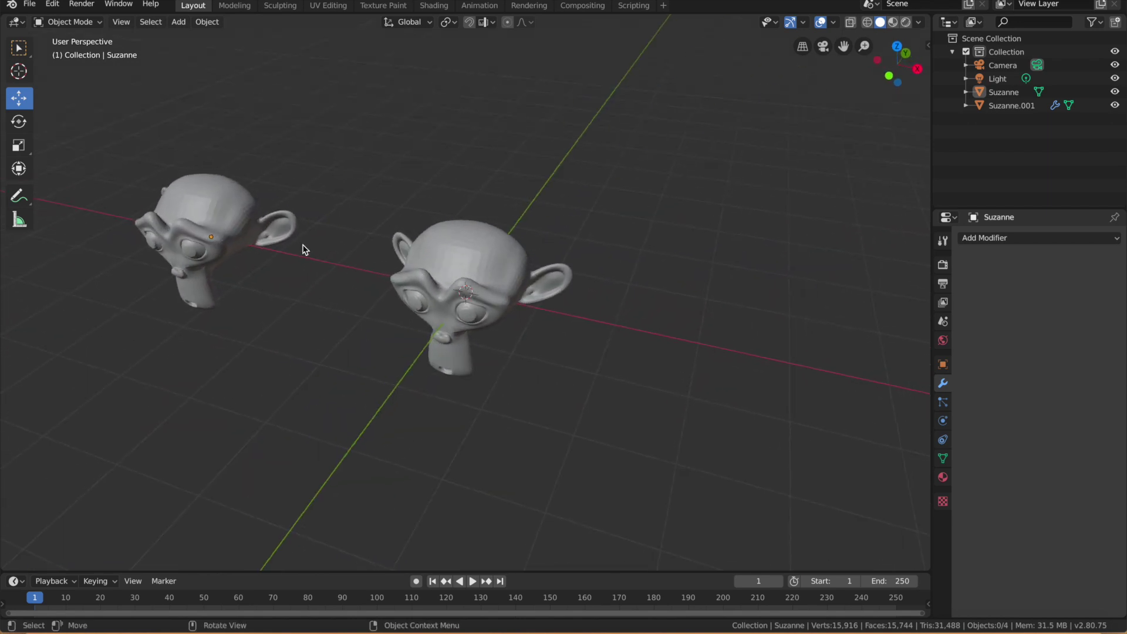
pyautogui.click(179, 24)
pyautogui.moveTo(199, 37)
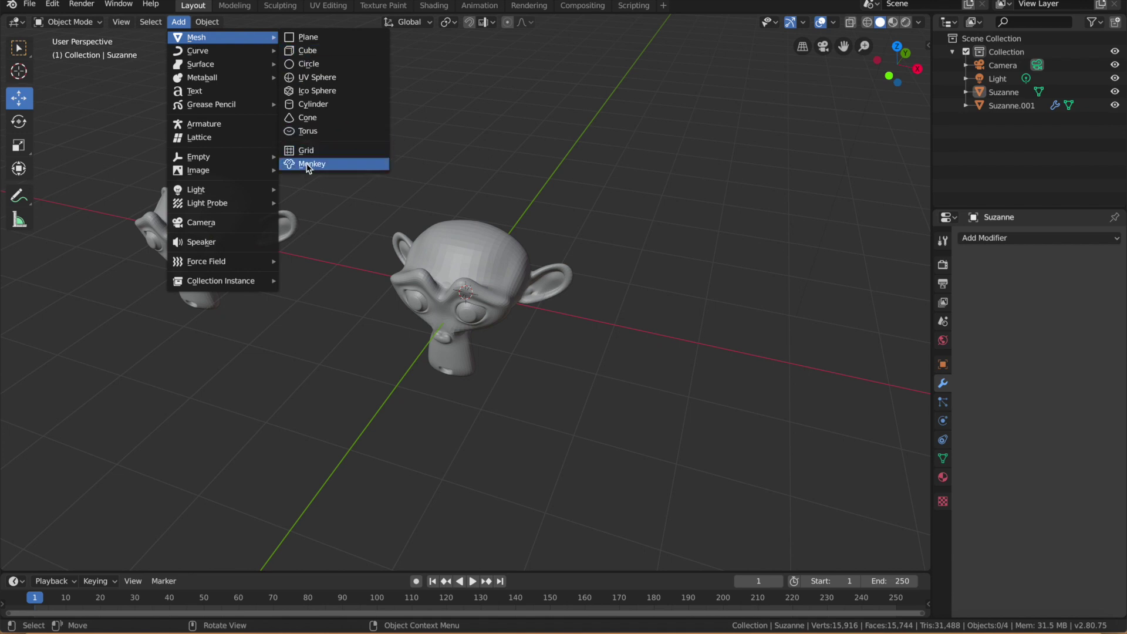
pyautogui.rightClick(195, 212)
pyautogui.click(196, 209)
pyautogui.scroll(2, 176, 212)
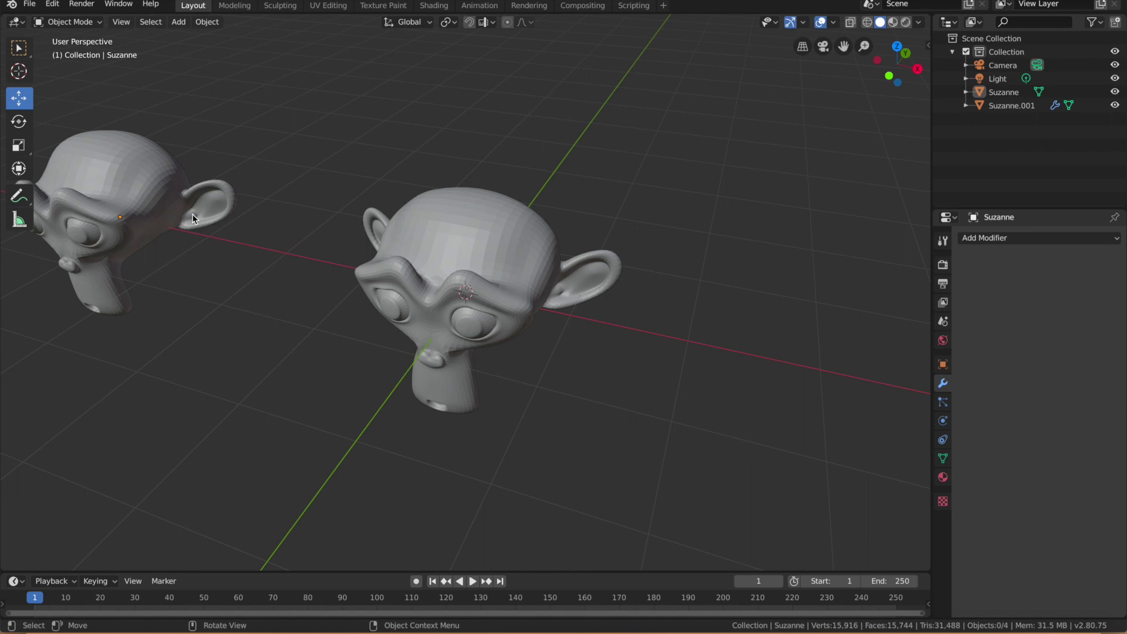
pyautogui.click(462, 230)
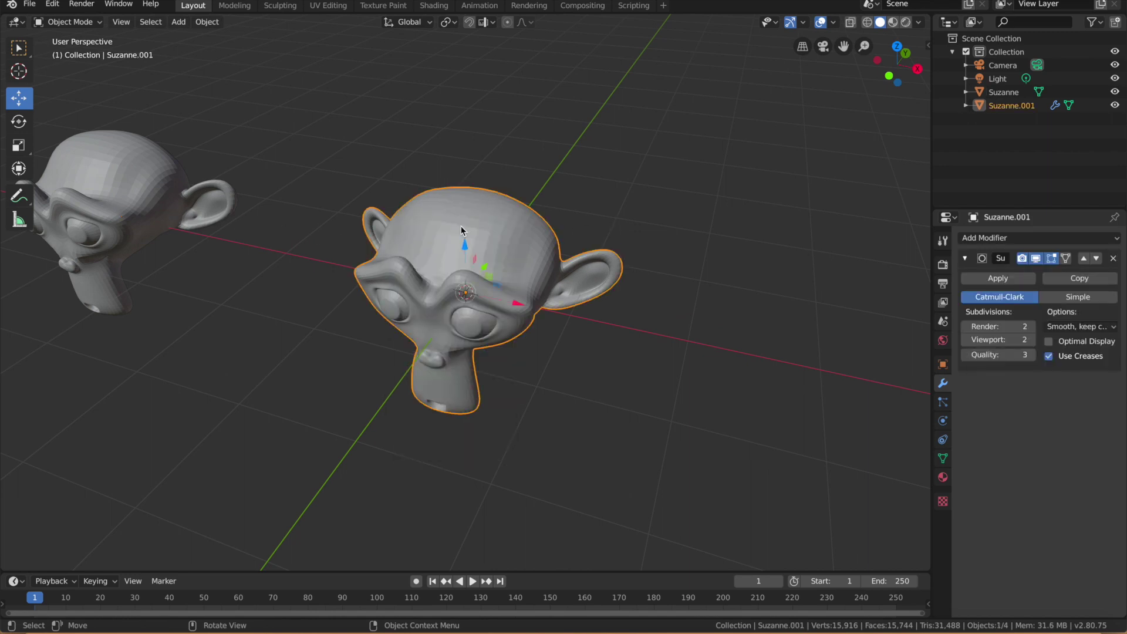
# Step: Move a single vertex on the crown of the unmodified monkey head, Suzanne, upward into a spike, and return to Object Mode
pyautogui.rightClick(120, 162)
pyautogui.click(109, 154)
pyautogui.press('Tab')
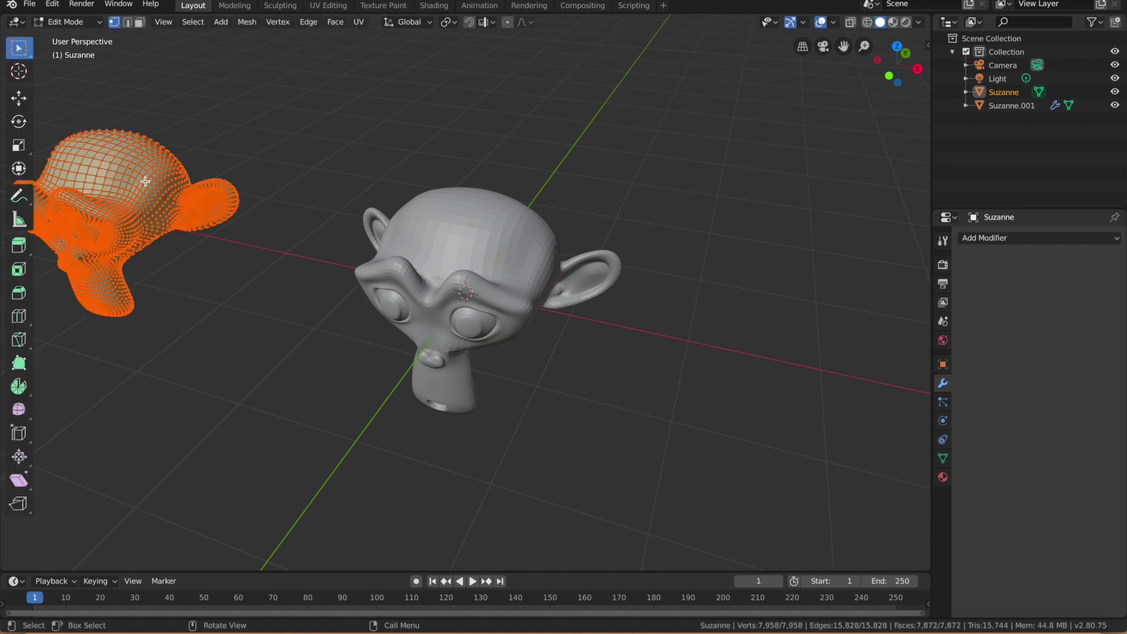
pyautogui.hotkey('alt', 'a')
pyautogui.rightClick(130, 161)
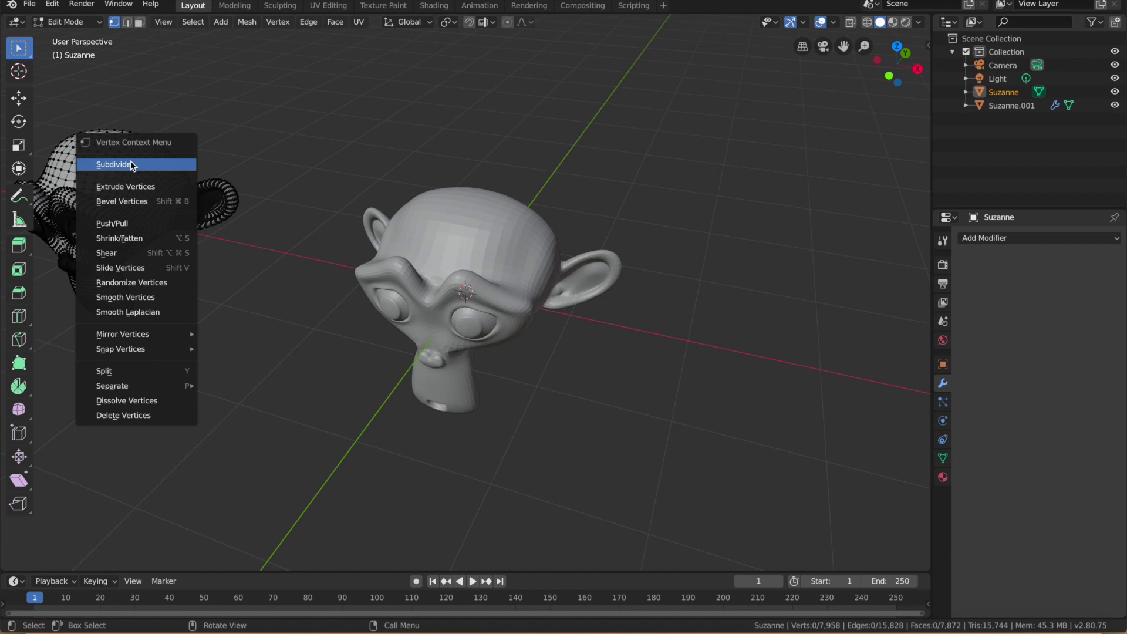
pyautogui.press('Escape')
pyautogui.click(128, 167)
pyautogui.click(17, 101)
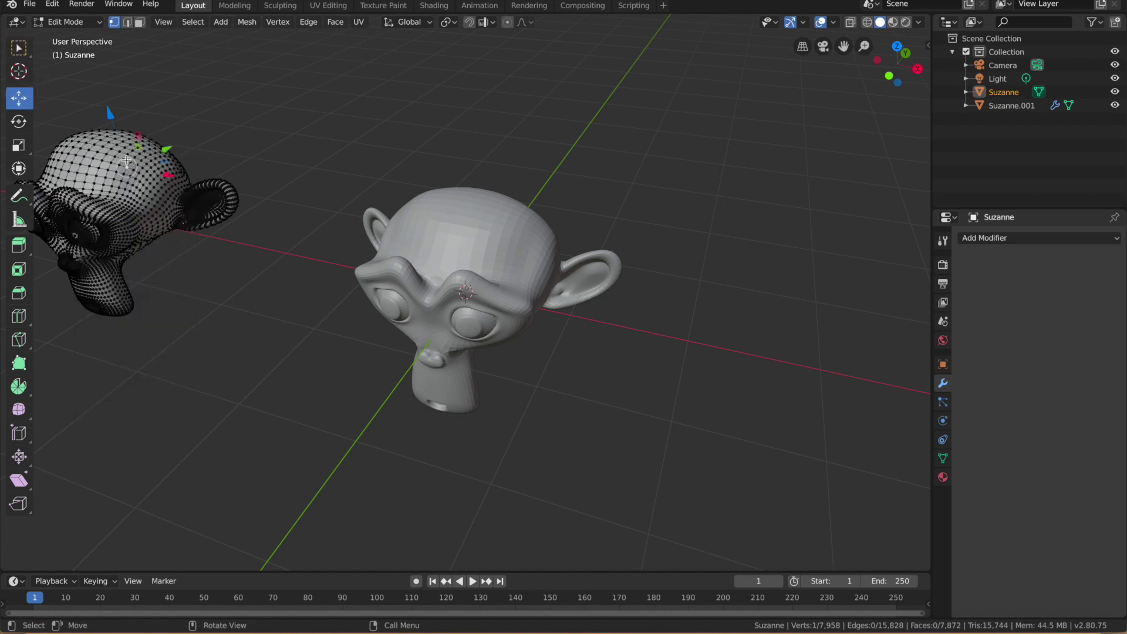
pyautogui.moveTo(108, 124); pyautogui.dragTo(115, 121)
pyautogui.press('Tab')
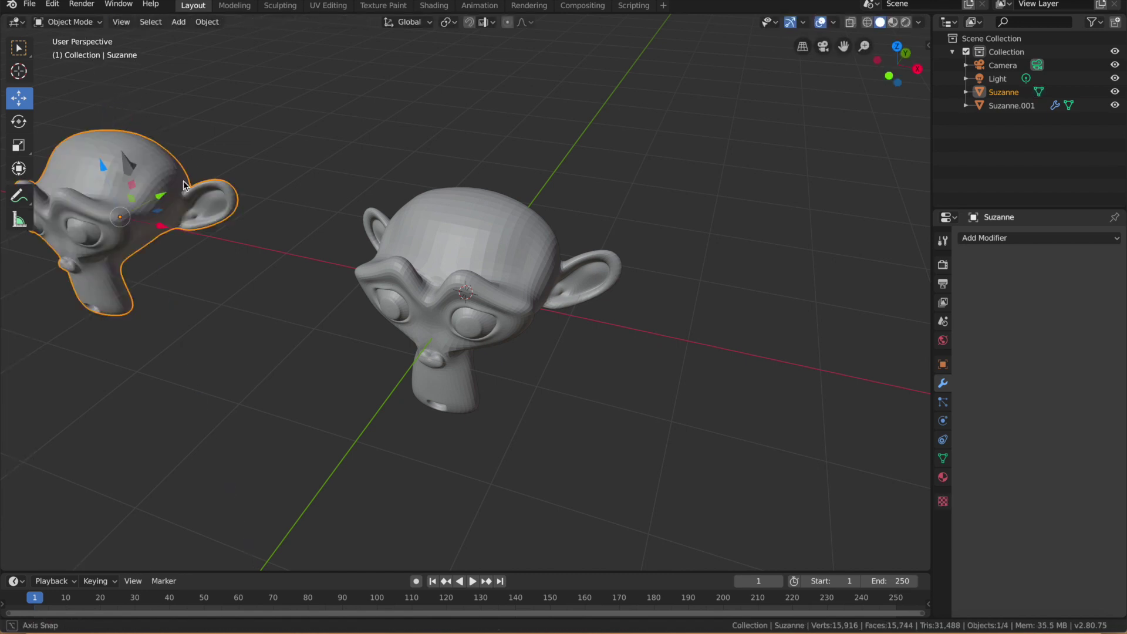
# Step: Delete the monkey head with the spike on its crown, Suzanne
pyautogui.moveTo(171, 141); pyautogui.dragTo(182, 171, button='middle')
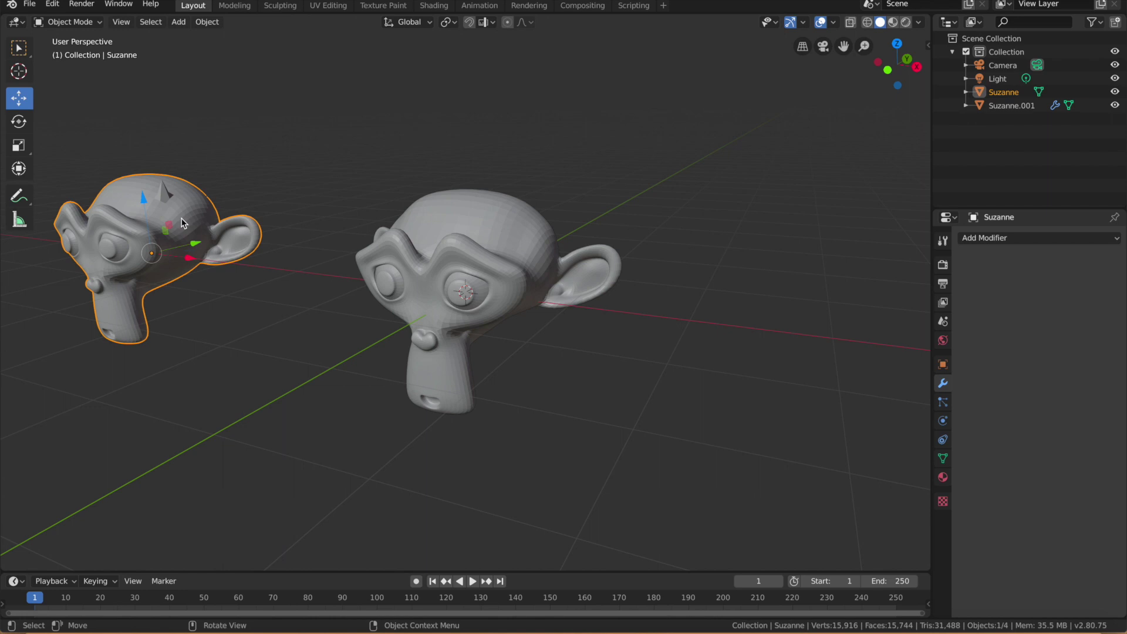
pyautogui.press('x')
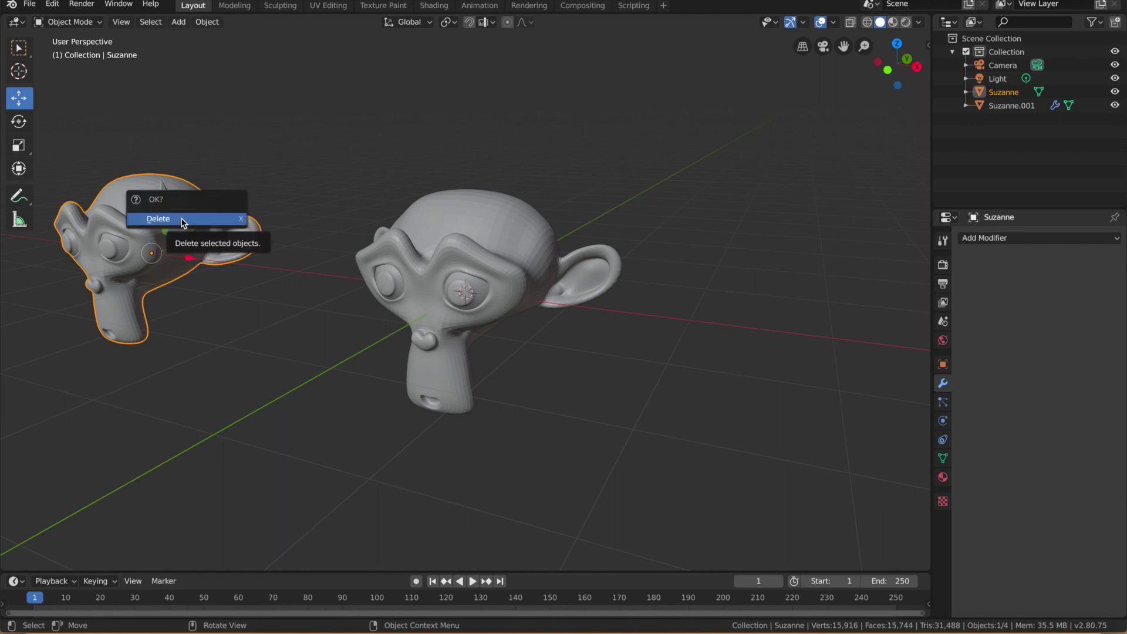
pyautogui.click(183, 219)
# Step: Add a lattice object at the centre of the remaining monkey head
pyautogui.moveTo(420, 337)
pyautogui.mouseDown(button='middle')
pyautogui.moveTo(442, 323)
pyautogui.moveTo(430, 329)
pyautogui.mouseUp(button='middle')
pyautogui.click(179, 23)
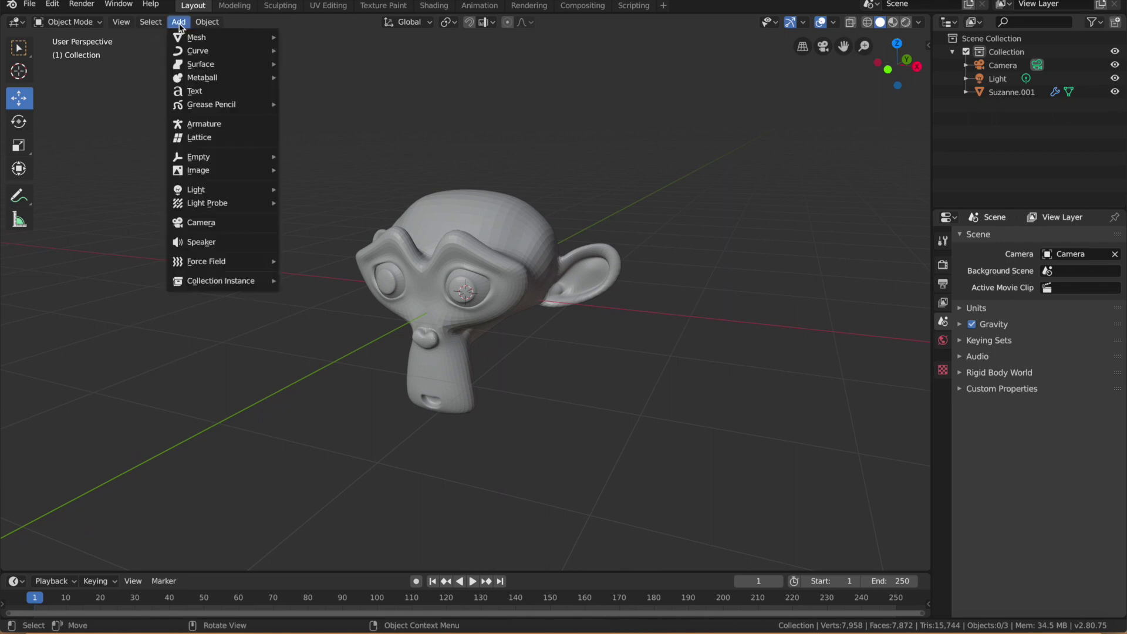
pyautogui.click(213, 141)
pyautogui.moveTo(659, 448); pyautogui.dragTo(604, 367, button='middle')
pyautogui.scroll(-2, 544, 357)
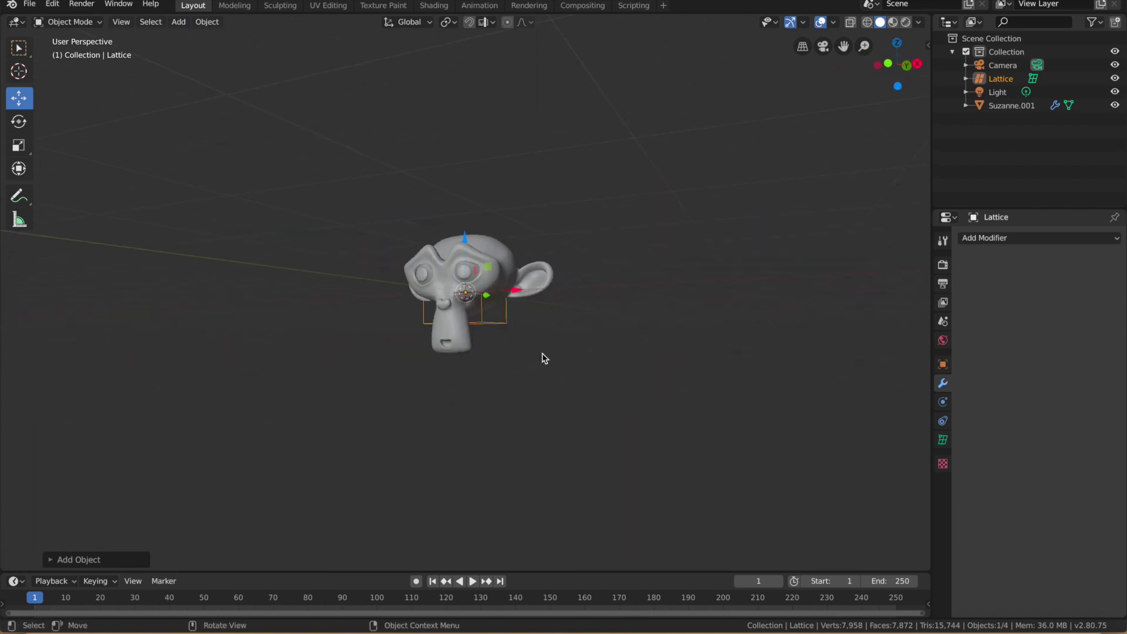
pyautogui.scroll(7, 544, 358)
pyautogui.scroll(-7, 544, 358)
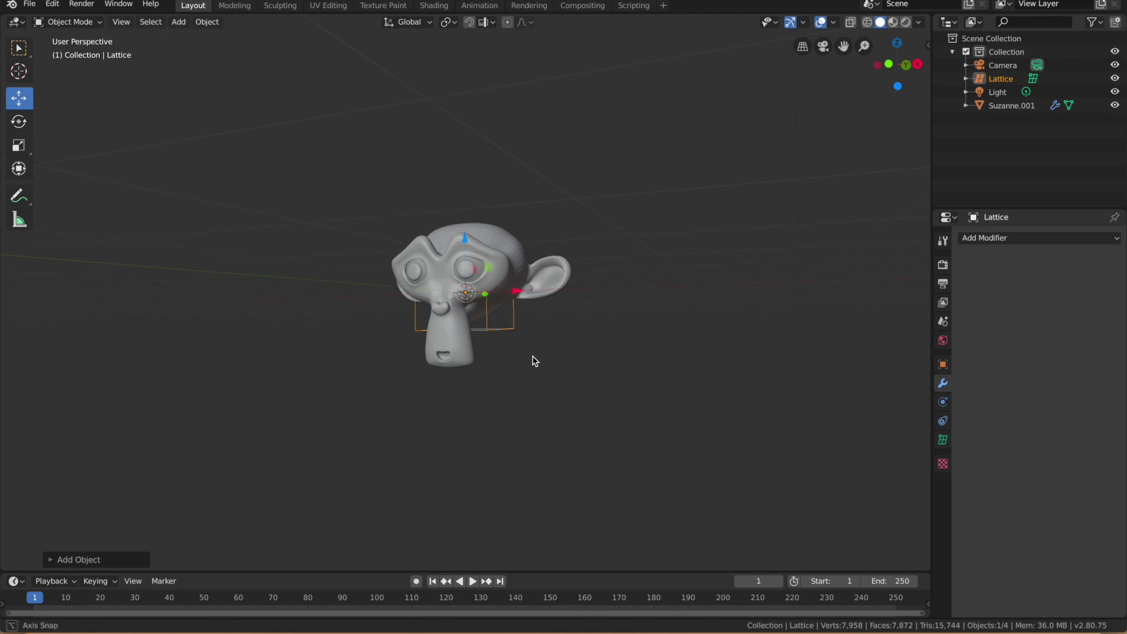
# Step: Scale the lattice up uniformly until it encloses the full height of the monkey head
pyautogui.press('s')
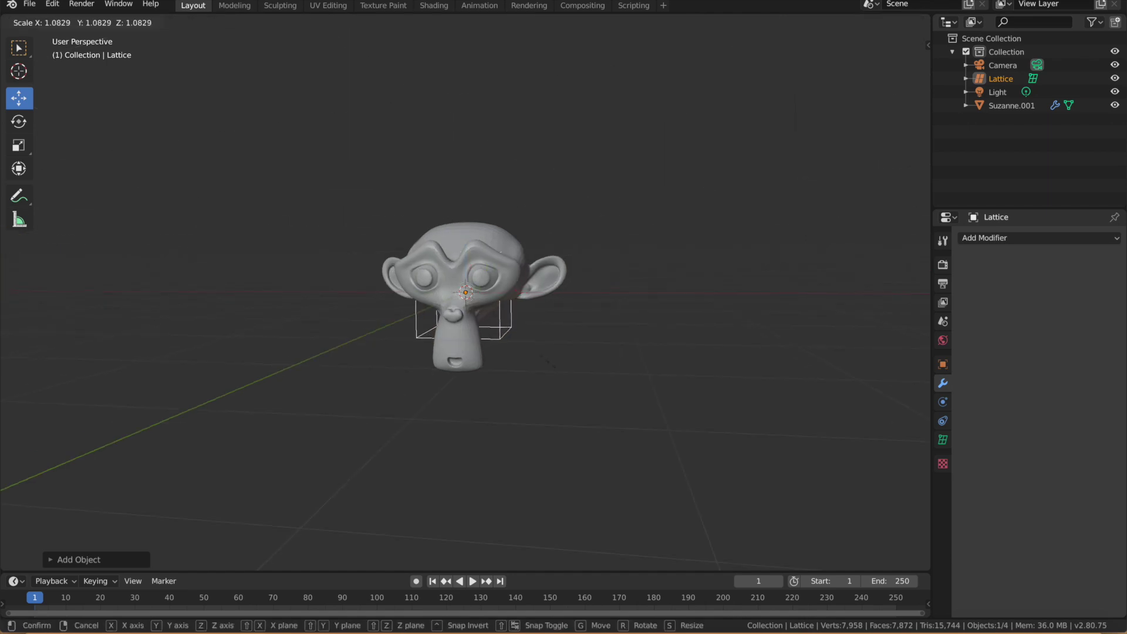
pyautogui.click(616, 428)
pyautogui.moveTo(617, 428); pyautogui.dragTo(265, 206, button='middle')
# Step: From the front view, scale the lattice by about 1.38 along X so it spans both ears
pyautogui.click(121, 21)
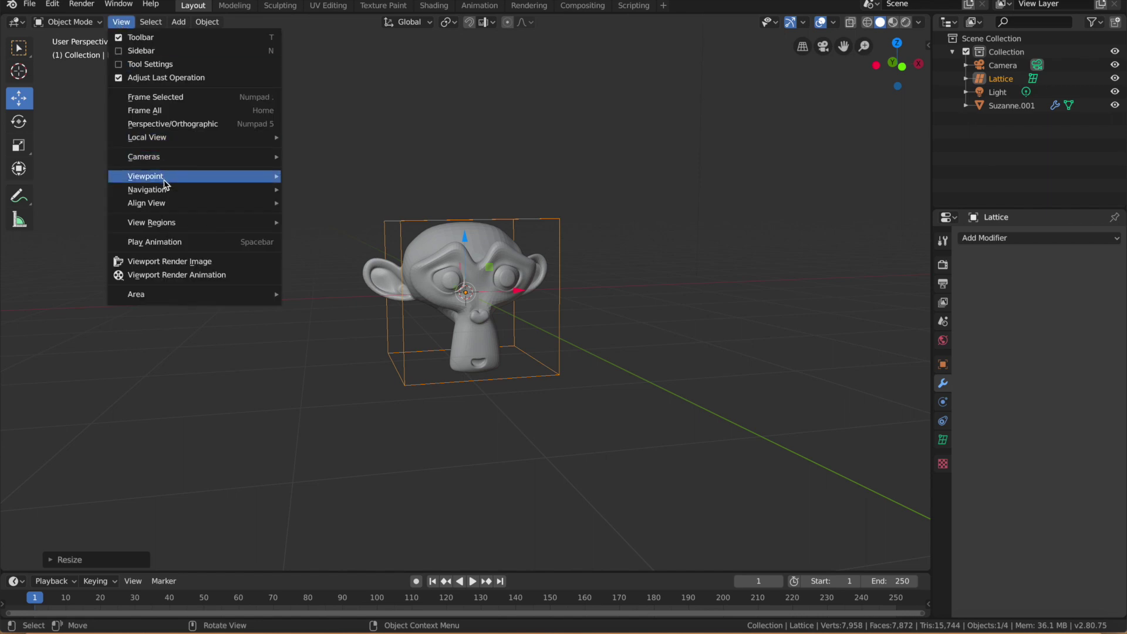
pyautogui.moveTo(230, 177)
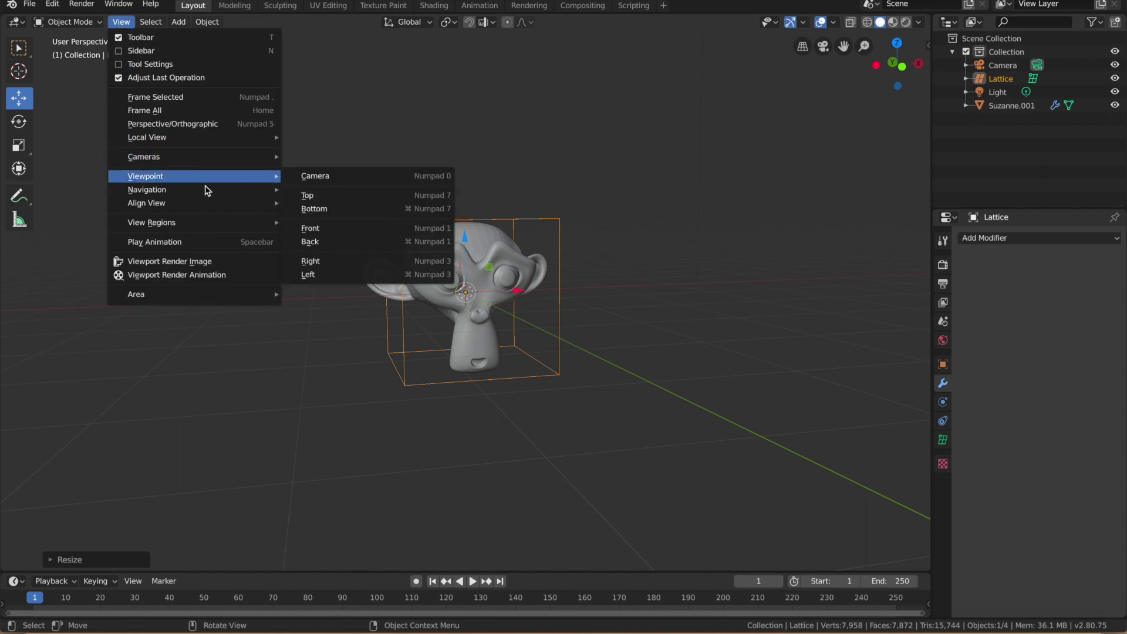
pyautogui.click(327, 229)
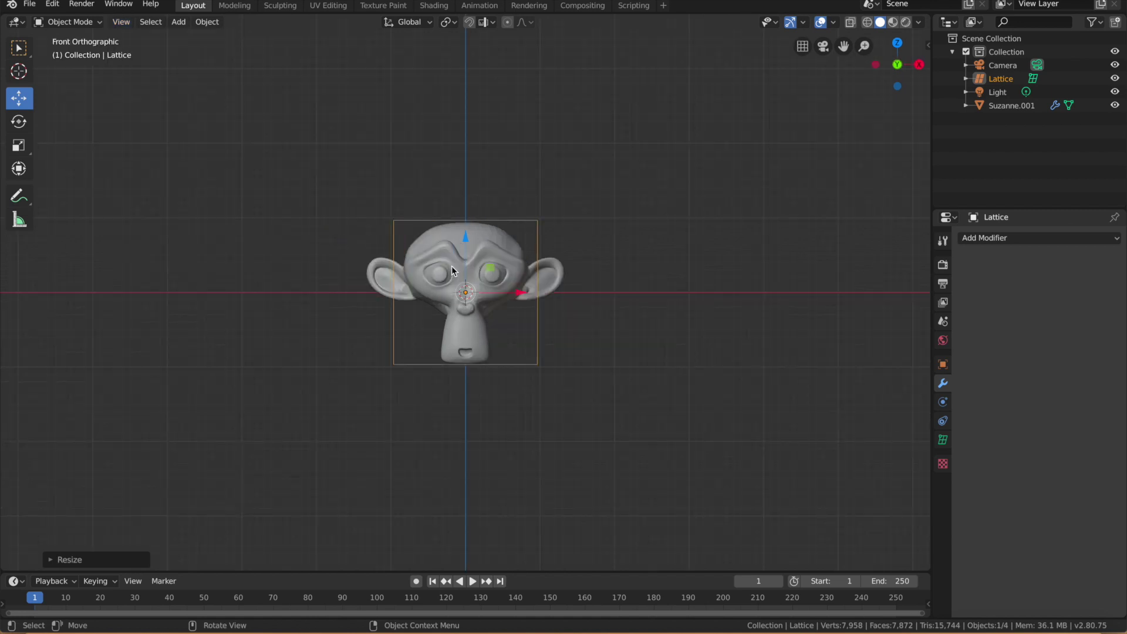
pyautogui.press('s')
pyautogui.press('x')
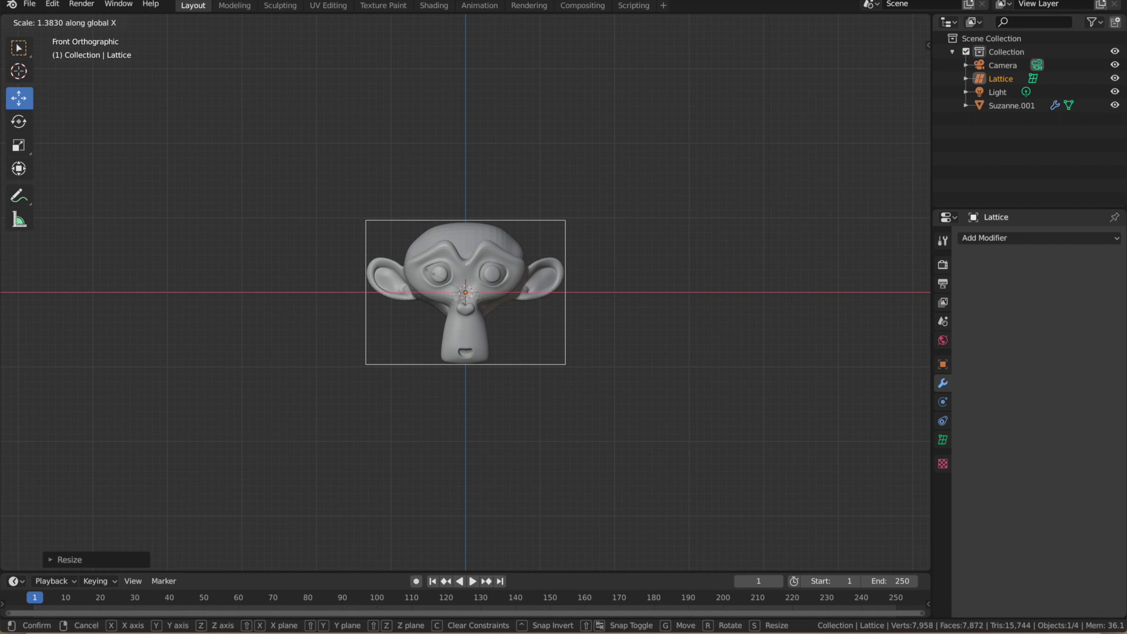
pyautogui.press('Return')
# Step: From the top view, shrink the lattice along Y to fit closely around the head's depth
pyautogui.click(121, 22)
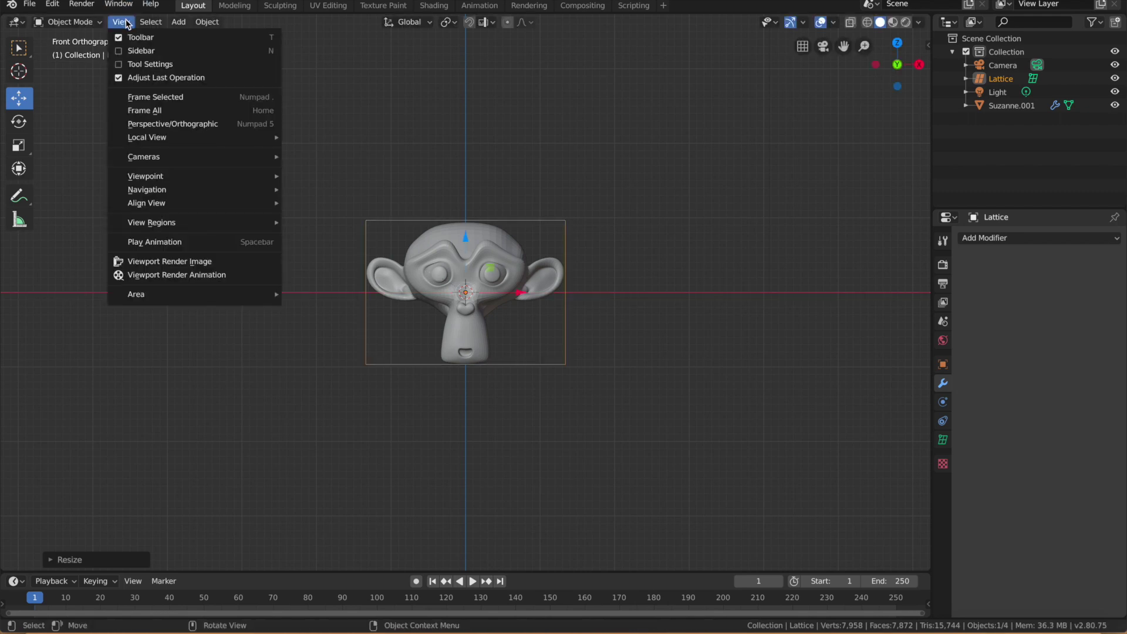
pyautogui.moveTo(147, 177)
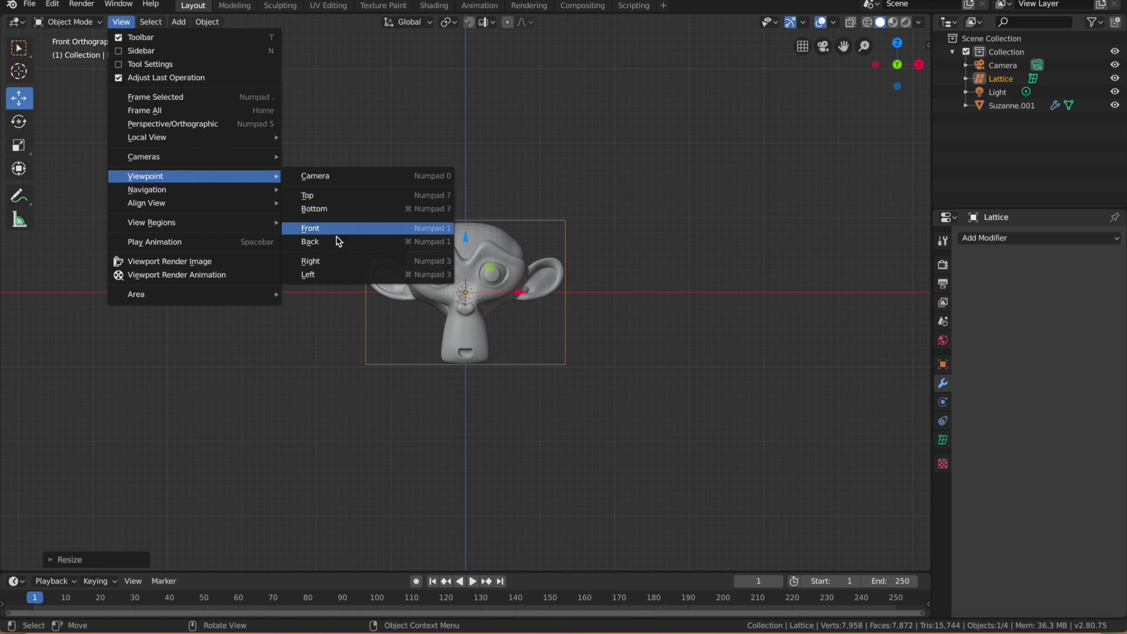
pyautogui.click(329, 209)
pyautogui.press('KP_7')
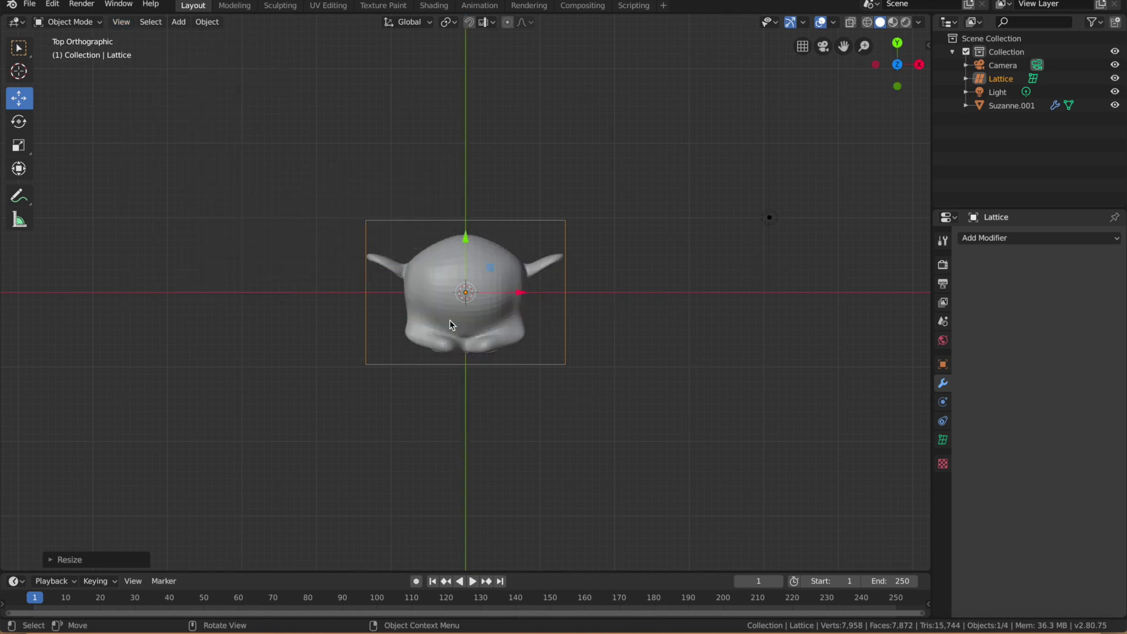
pyautogui.scroll(2, 446, 304)
pyautogui.press('s')
pyautogui.press('x')
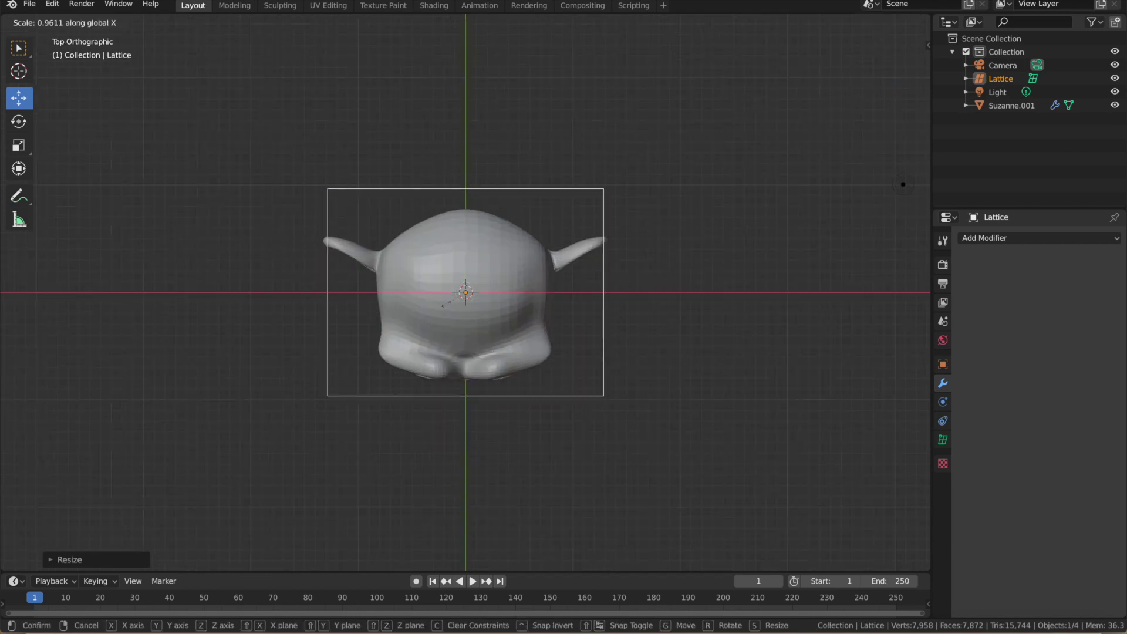
pyautogui.press('y')
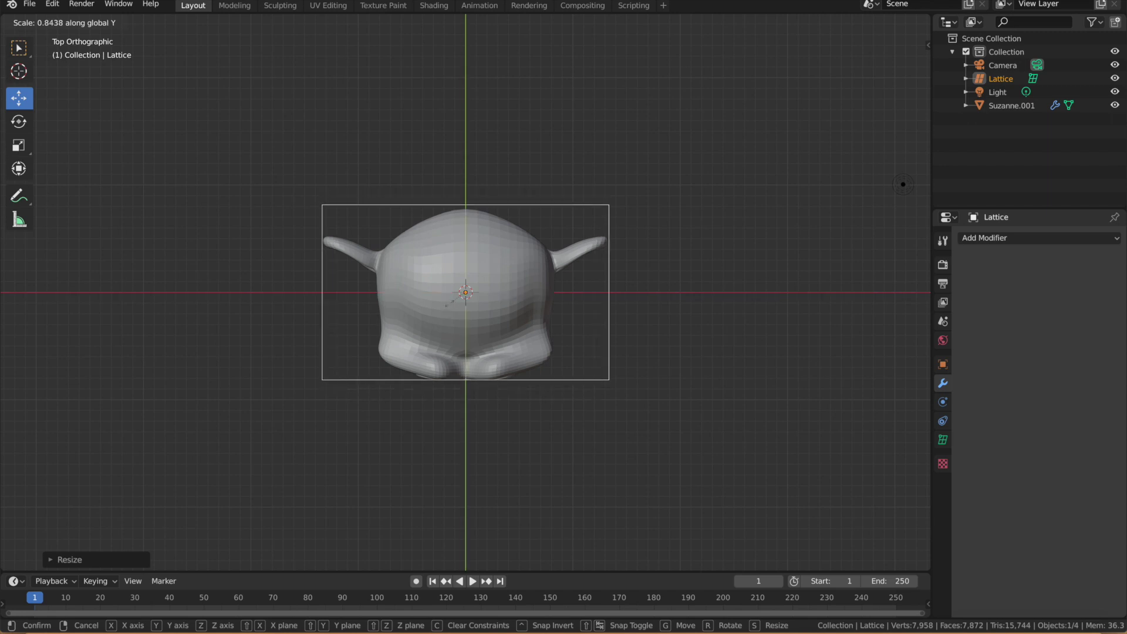
pyautogui.click(451, 307)
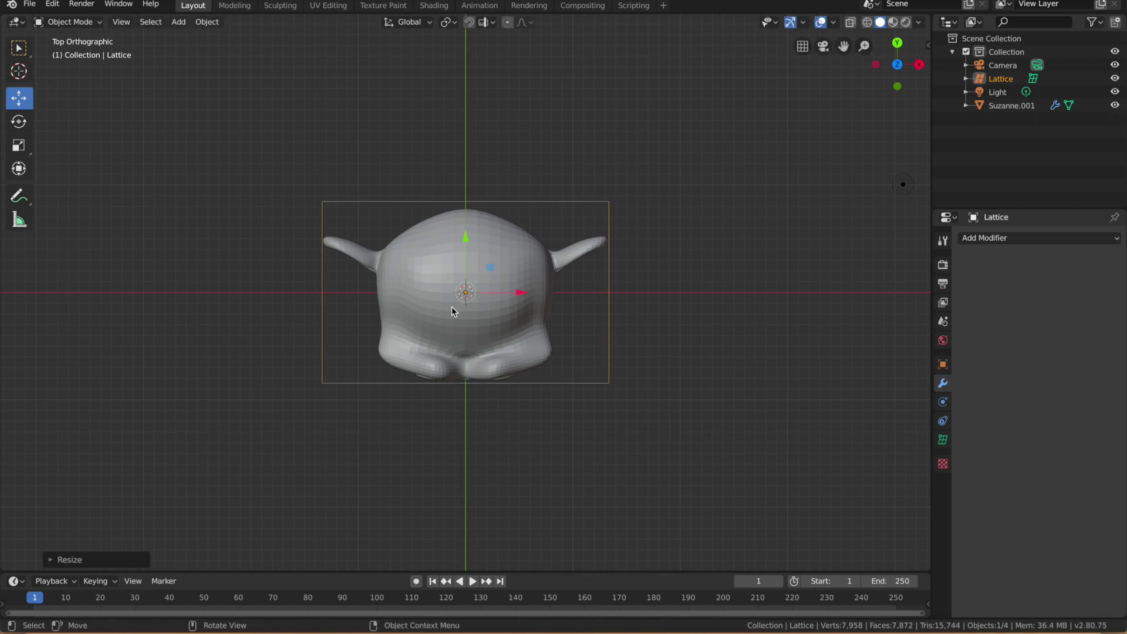
# Step: Examine from the right view how closely the lattice encloses the monkey head
pyautogui.click(121, 22)
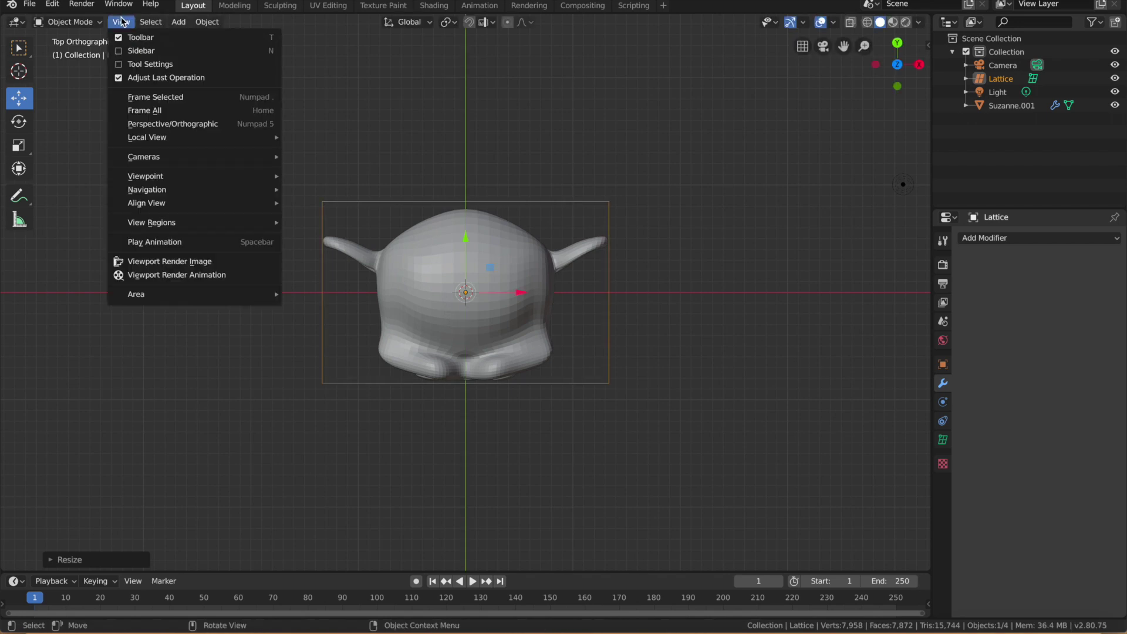
pyautogui.moveTo(153, 175)
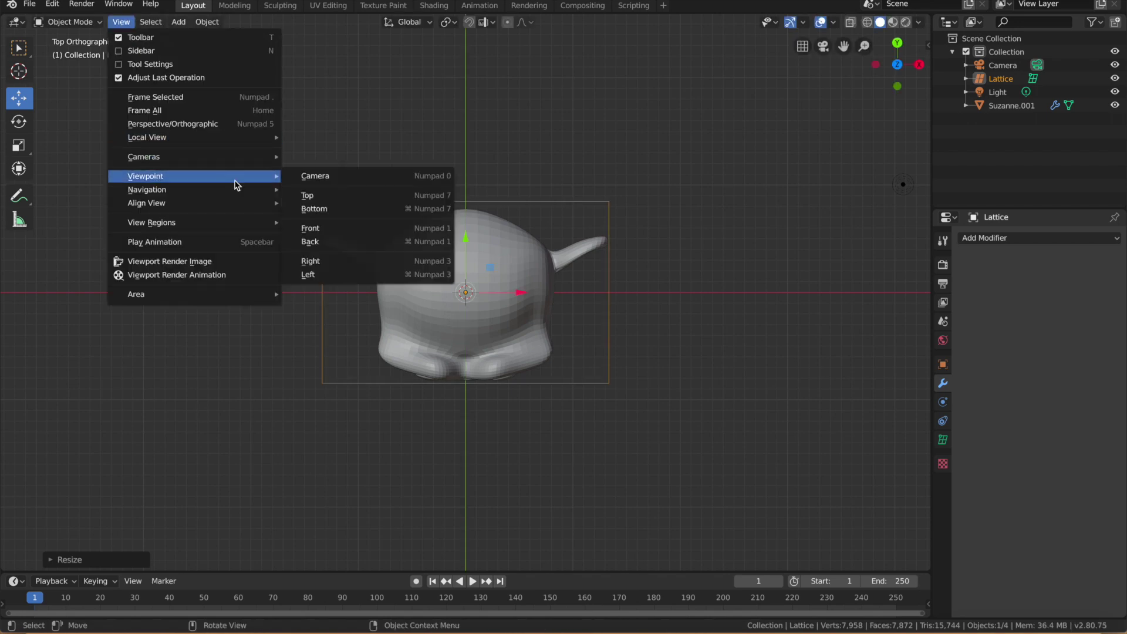
pyautogui.click(327, 260)
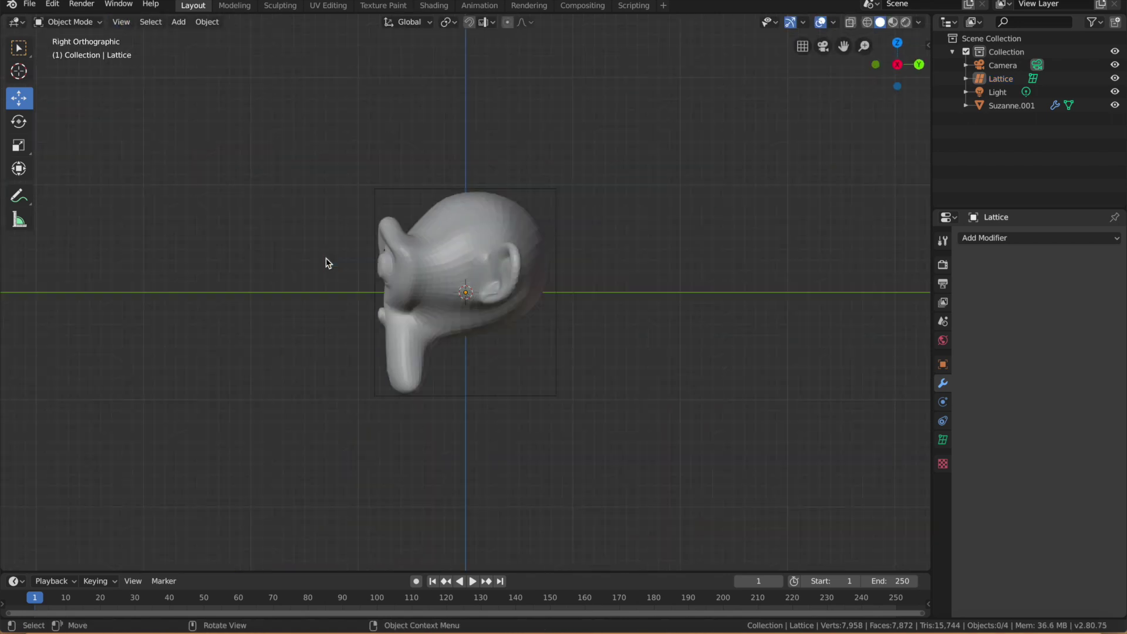
pyautogui.rightClick(395, 195)
pyautogui.click(391, 196)
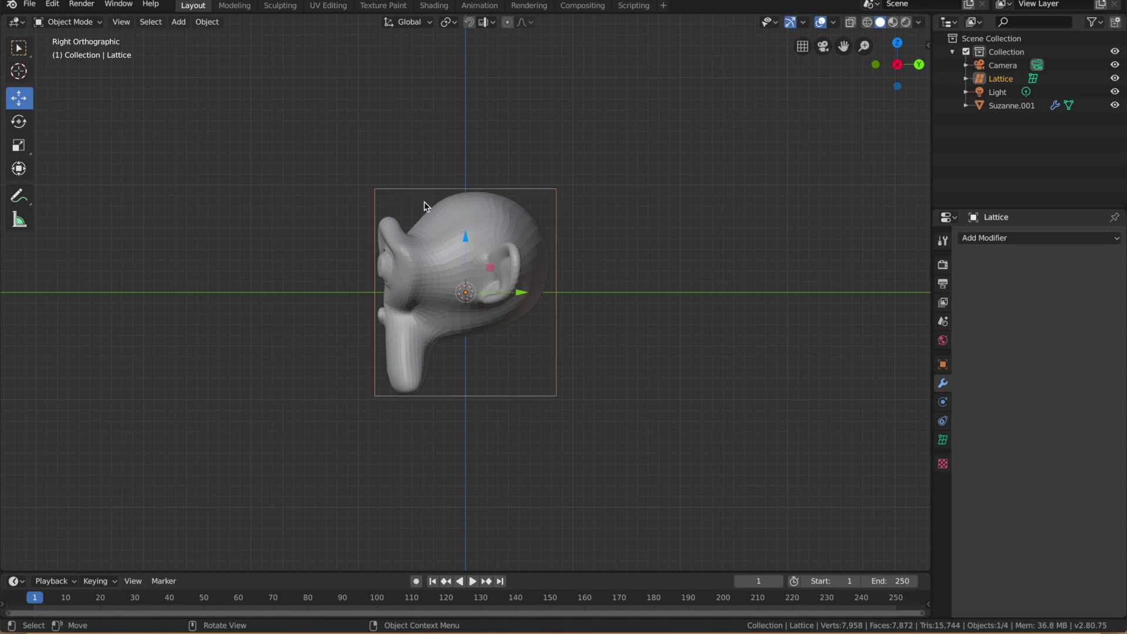
pyautogui.write('s1.2')
pyautogui.press('Return')
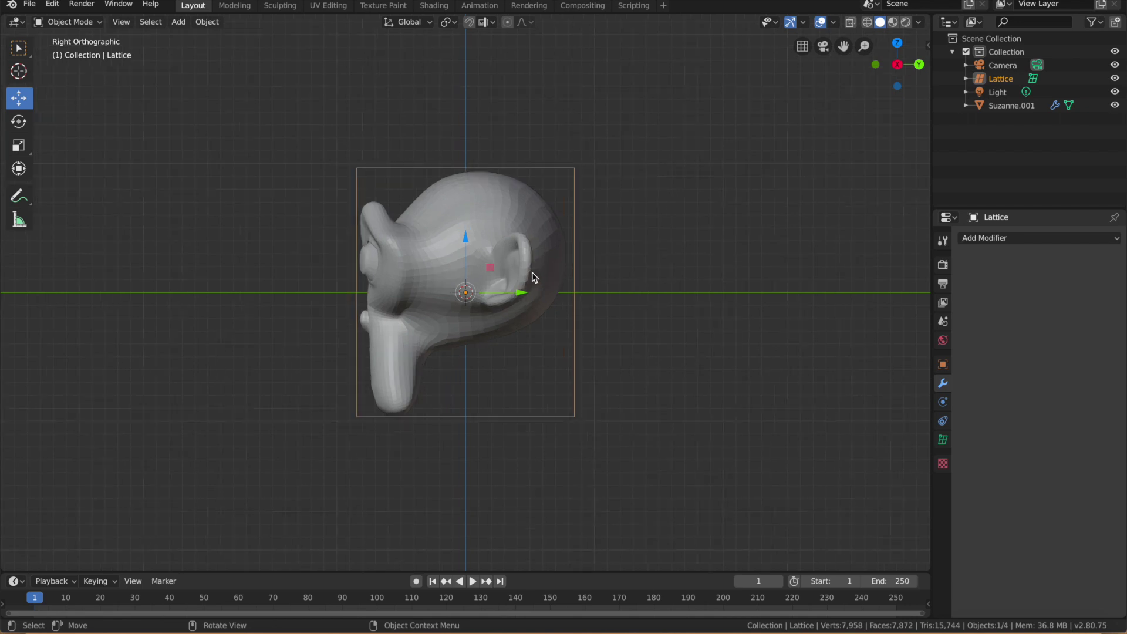
pyautogui.write('s1.2')
pyautogui.press('Return')
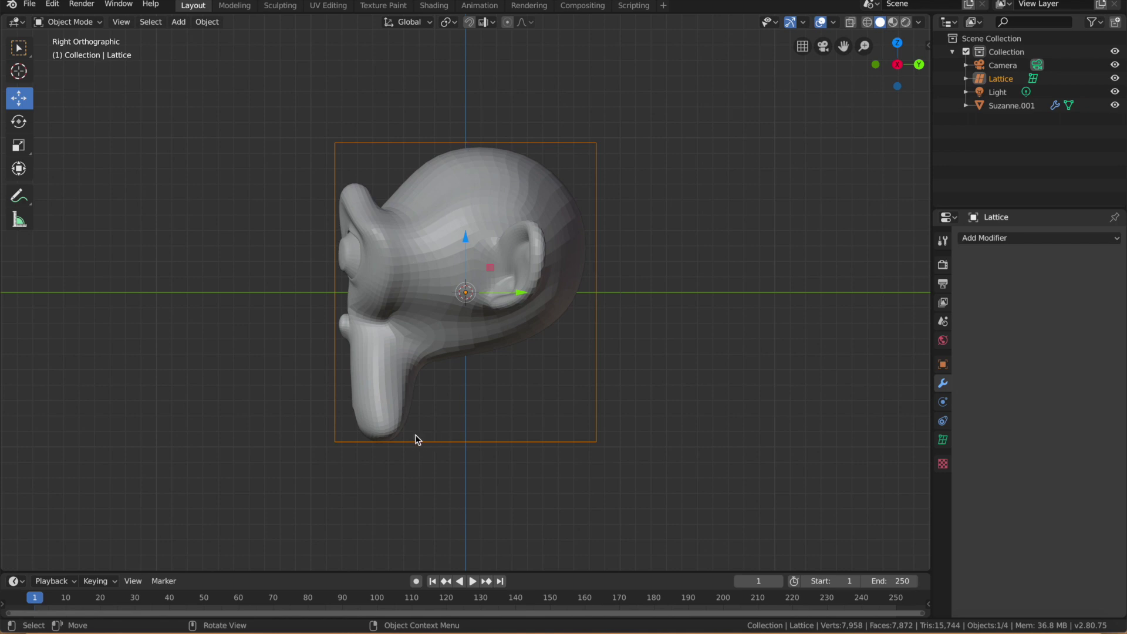
# Step: Set the lattice resolution to 5 in U, 4 in V and 4 in W
pyautogui.moveTo(385, 353); pyautogui.dragTo(432, 368, button='middle')
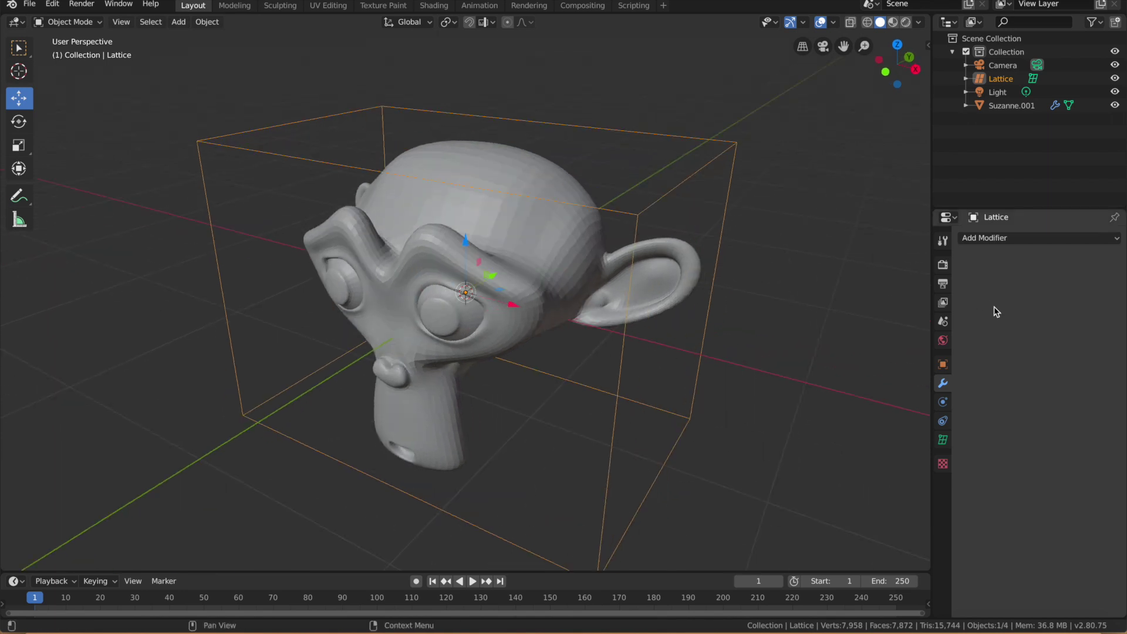
pyautogui.click(943, 441)
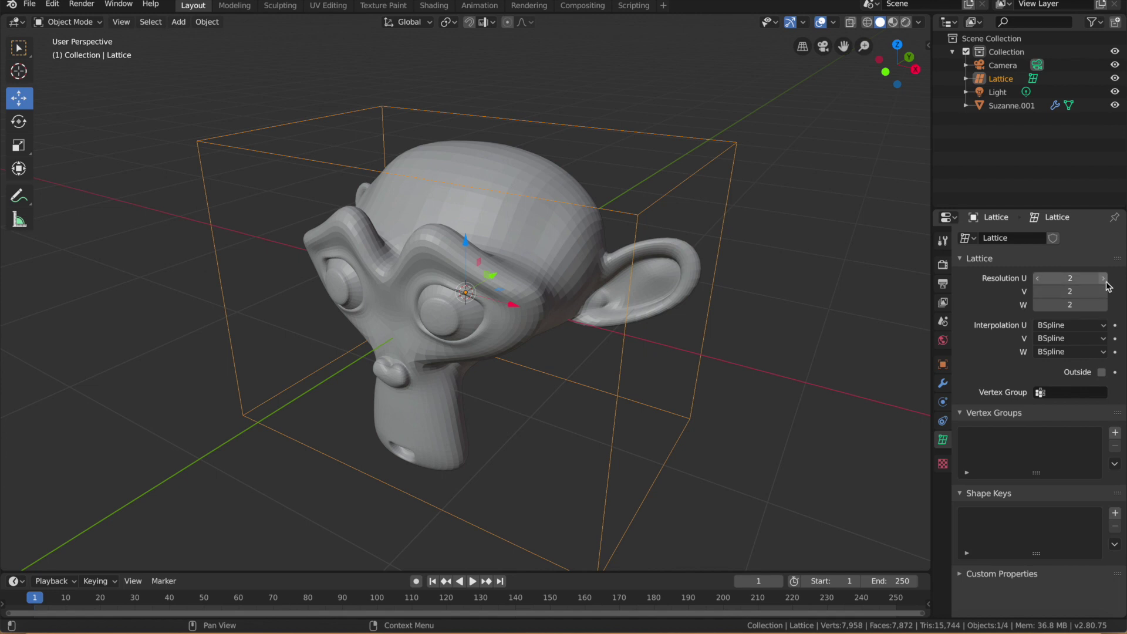
pyautogui.moveTo(1070, 278); pyautogui.dragTo(1098, 278)
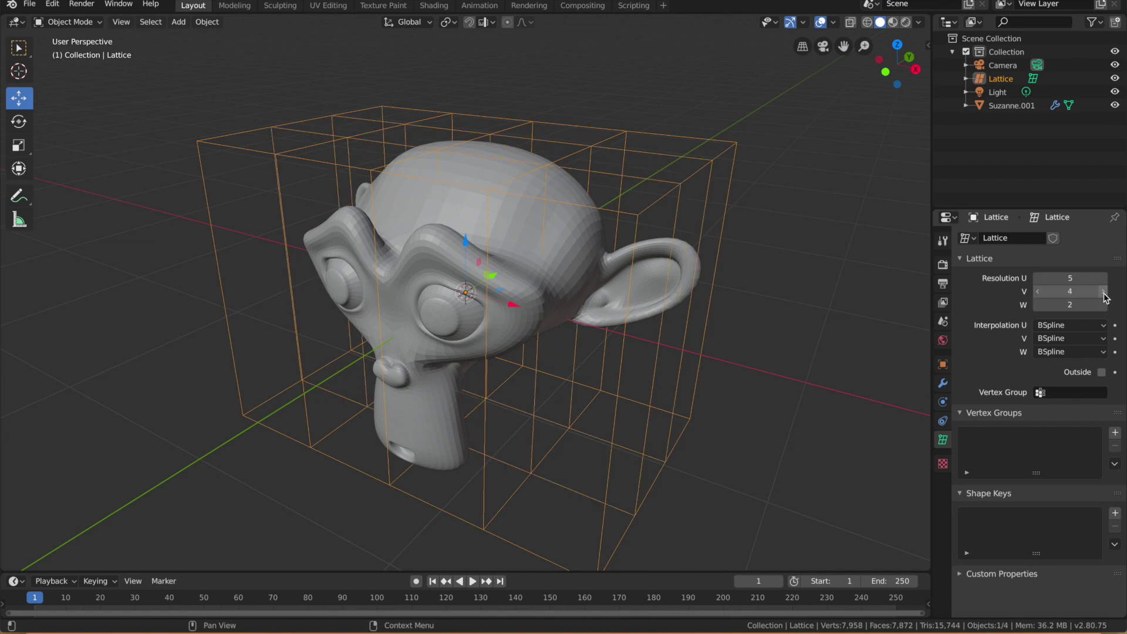
pyautogui.click(1103, 304)
pyautogui.click(1104, 305)
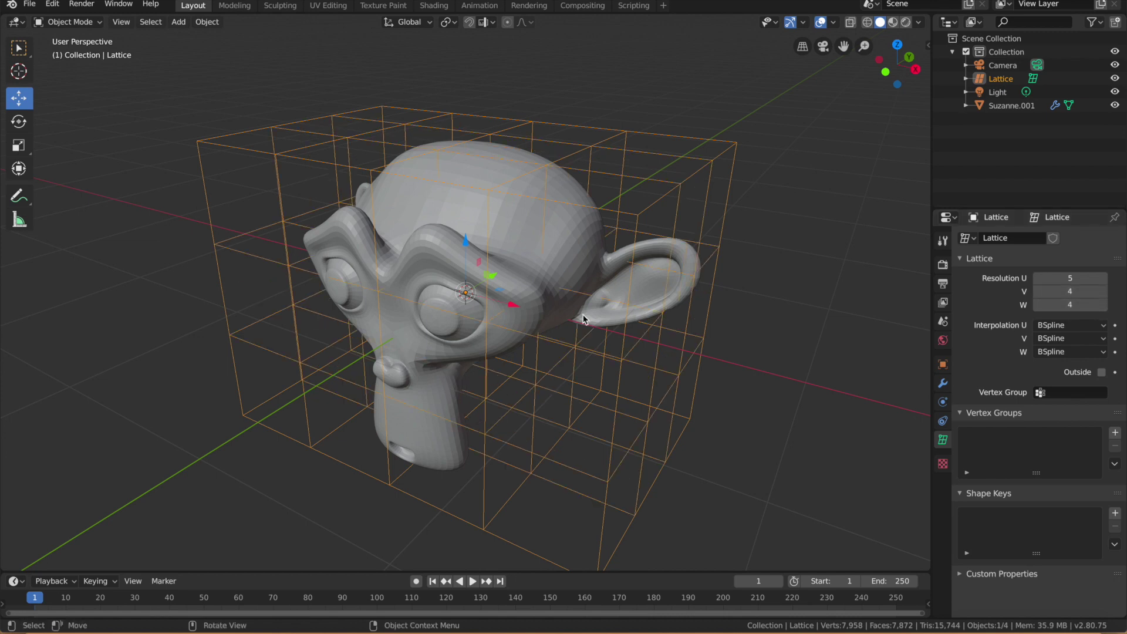
# Step: Examine the lattice's control points around the monkey head in Edit Mode and return to Object Mode
pyautogui.moveTo(556, 321)
pyautogui.mouseDown(button='middle')
pyautogui.moveTo(558, 305)
pyautogui.moveTo(577, 320)
pyautogui.moveTo(570, 332)
pyautogui.moveTo(545, 320)
pyautogui.mouseUp(button='middle')
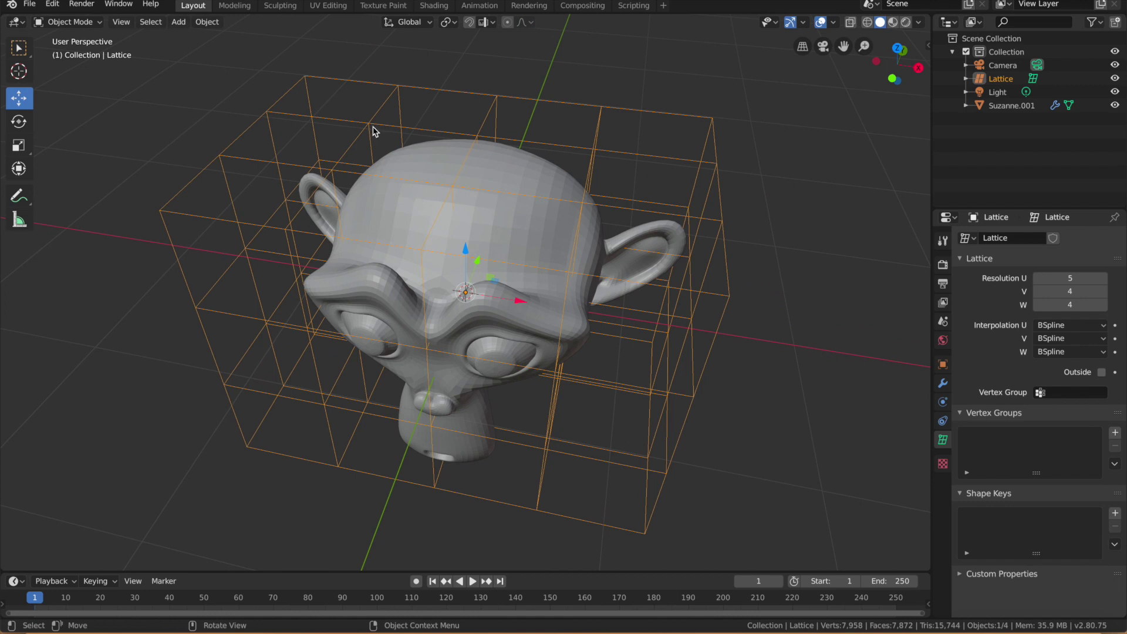
pyautogui.scroll(-3, 373, 136)
pyautogui.scroll(5, 372, 140)
pyautogui.rightClick(324, 47)
pyautogui.press('Escape')
pyautogui.press('Tab')
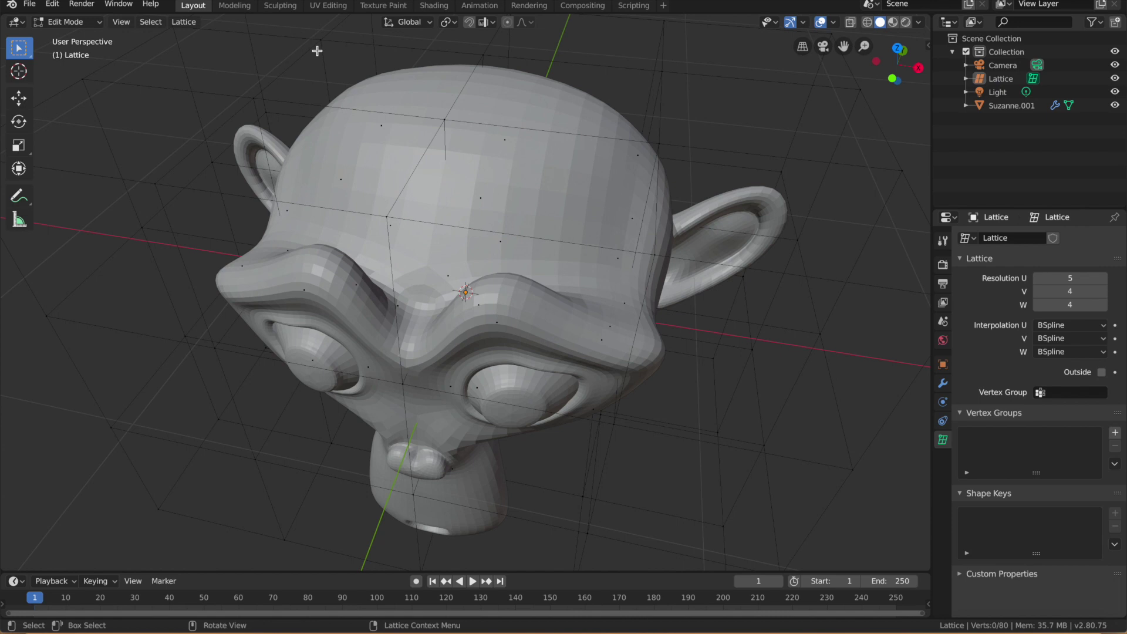
pyautogui.rightClick(317, 51)
pyautogui.click(323, 37)
pyautogui.click(255, 98)
pyautogui.click(387, 218)
pyautogui.press('Tab')
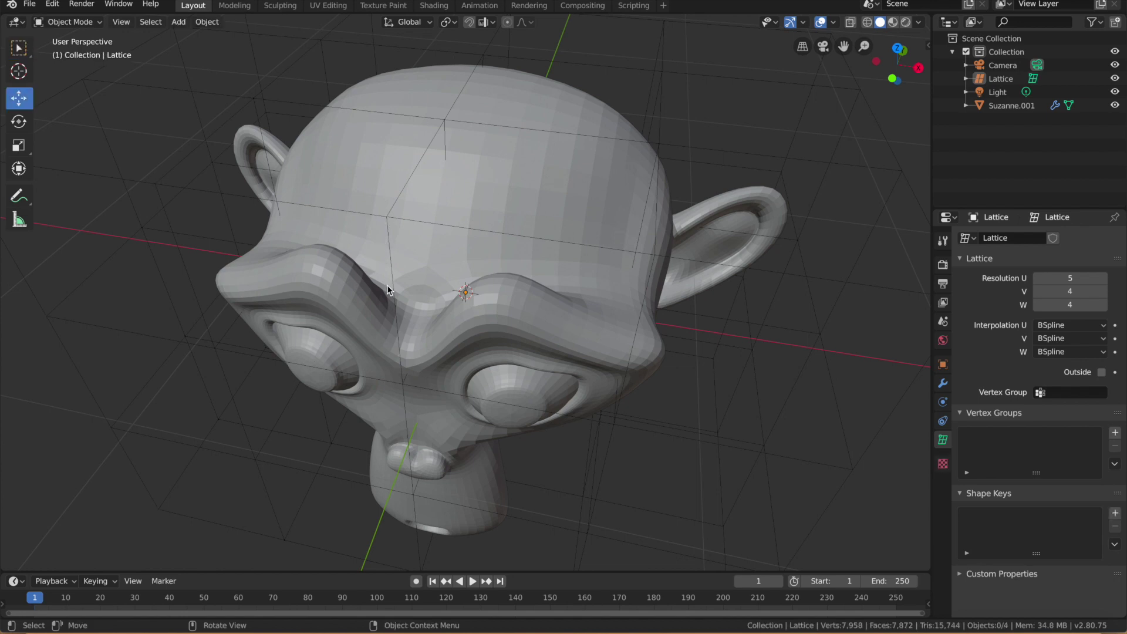
# Step: Select the monkey head and add a Lattice modifier to it after the existing subdivision modifier
pyautogui.scroll(3, 435, 230)
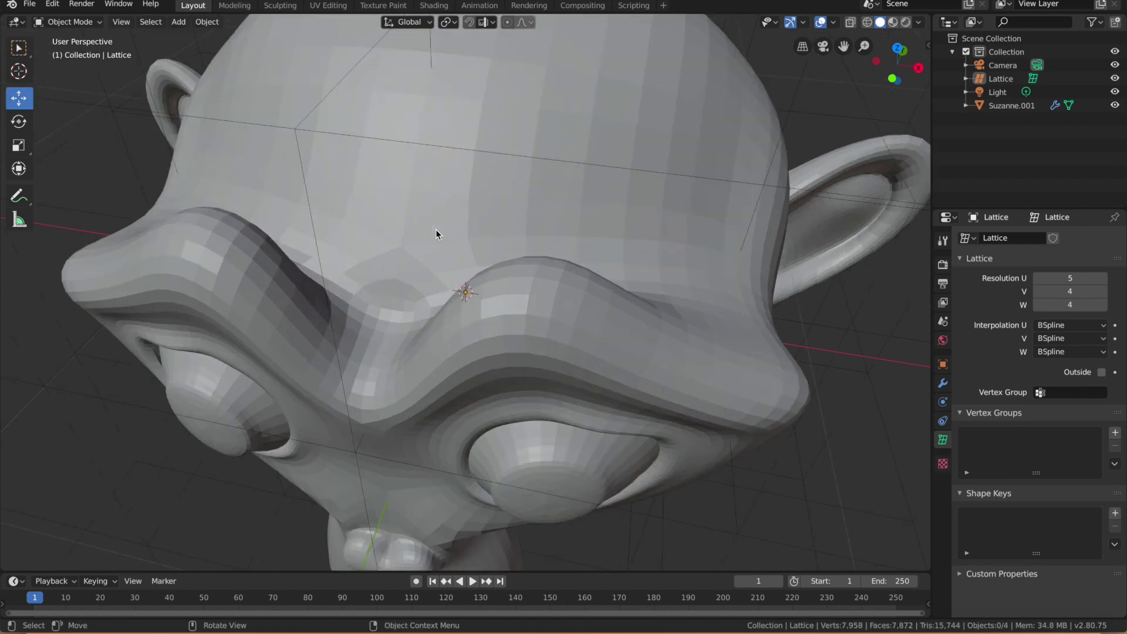
pyautogui.scroll(-7, 436, 229)
pyautogui.moveTo(432, 231)
pyautogui.mouseDown(button='middle')
pyautogui.moveTo(446, 192)
pyautogui.moveTo(434, 203)
pyautogui.moveTo(452, 227)
pyautogui.mouseUp(button='middle')
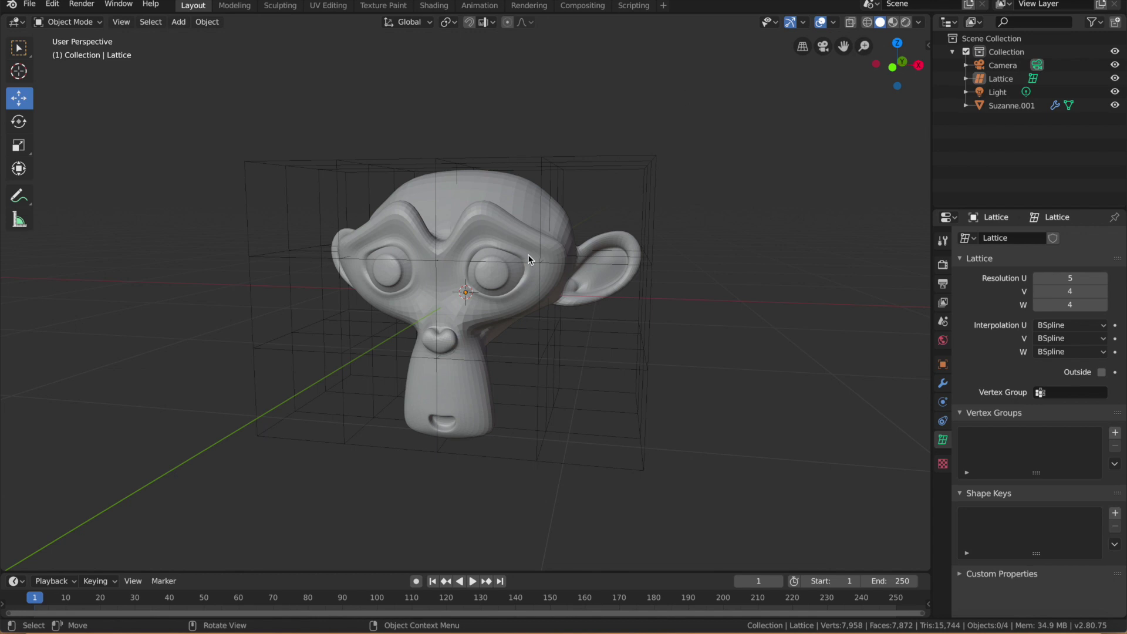
pyautogui.click(482, 192)
pyautogui.moveTo(470, 211); pyautogui.dragTo(297, 192, button='middle')
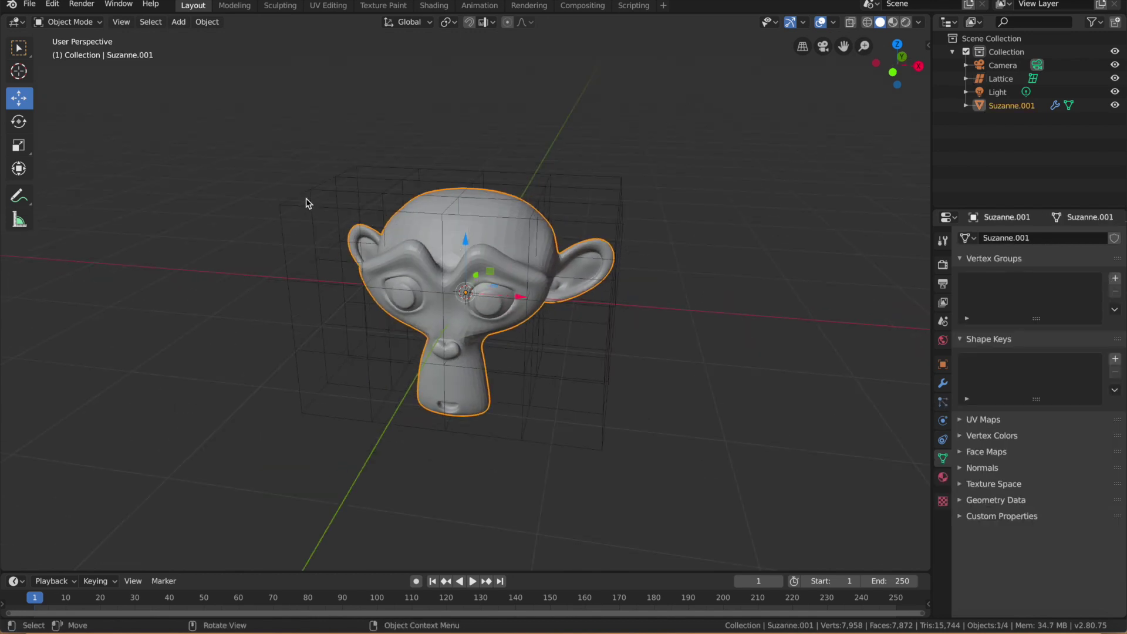
pyautogui.click(303, 204)
pyautogui.click(303, 204)
pyautogui.click(467, 218)
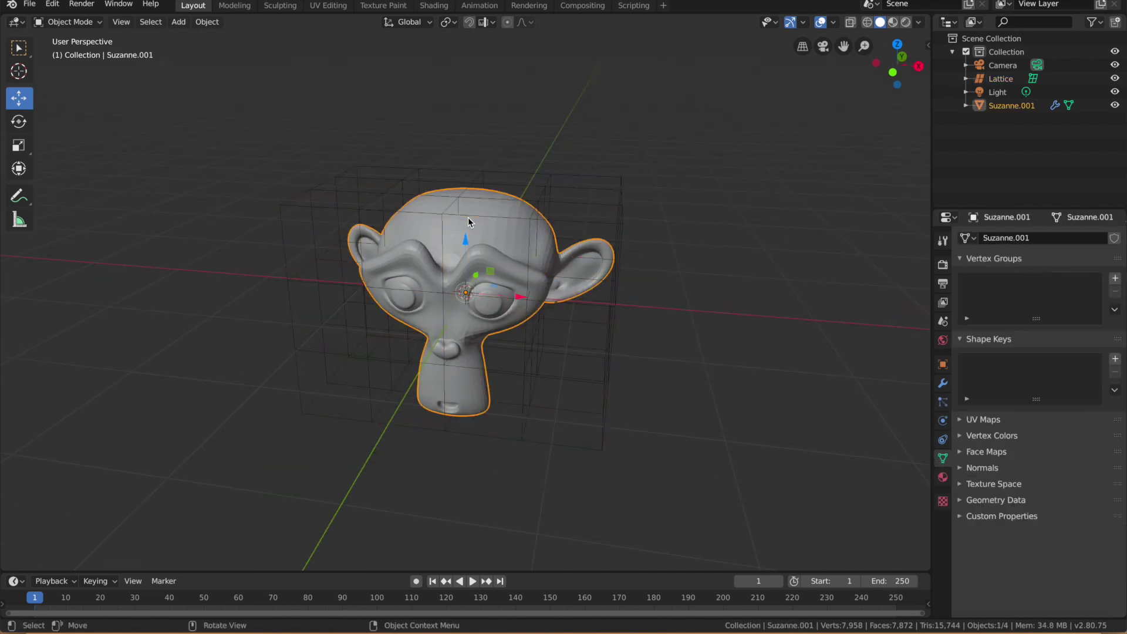
pyautogui.click(943, 385)
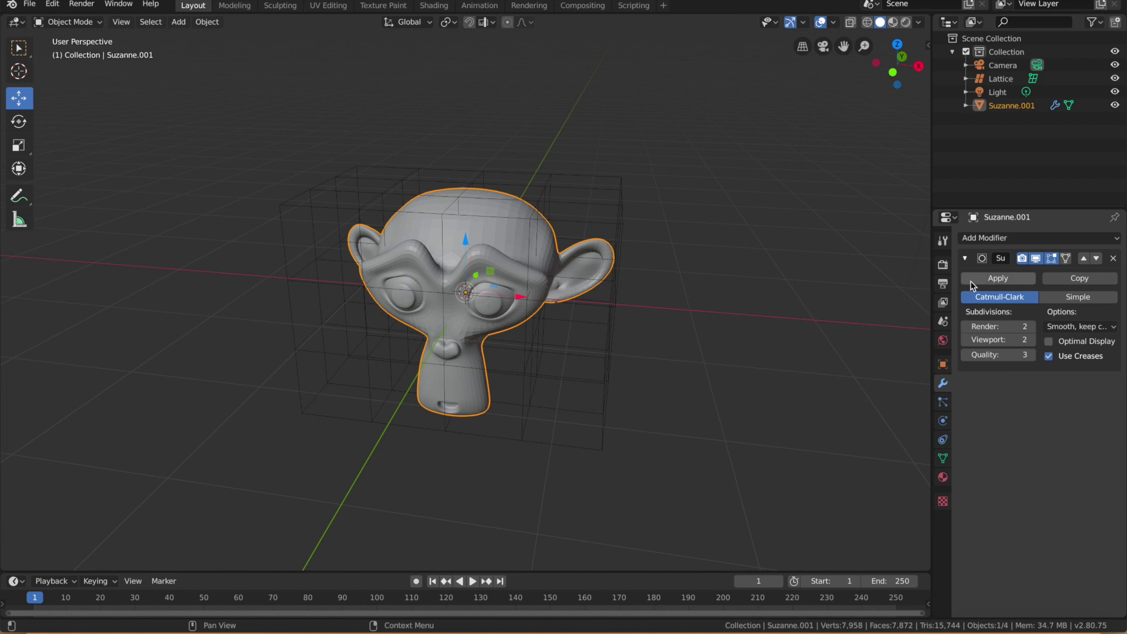
pyautogui.click(984, 239)
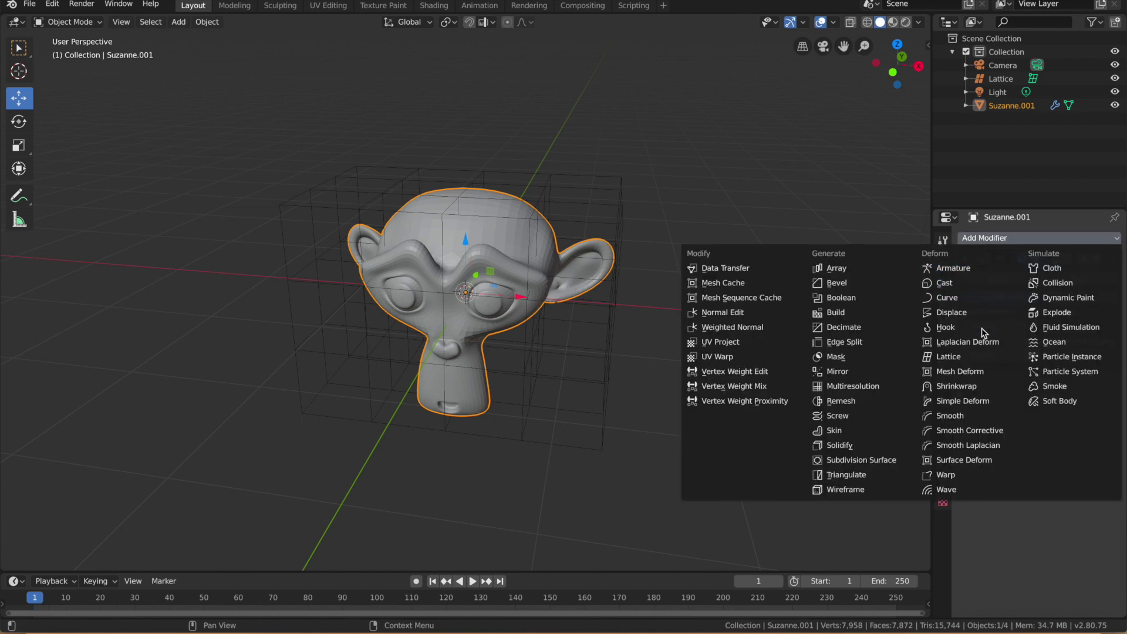
pyautogui.click(965, 359)
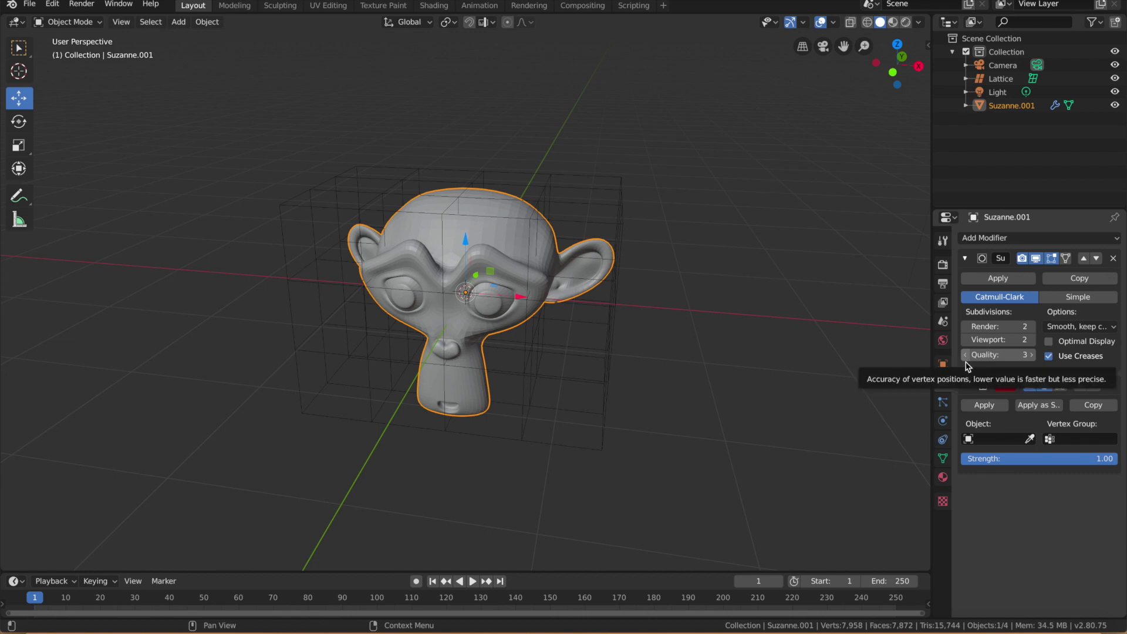
# Step: Assign the Lattice object to the monkey head's Lattice modifier, keeping the modifier's strength unedited
pyautogui.click(991, 441)
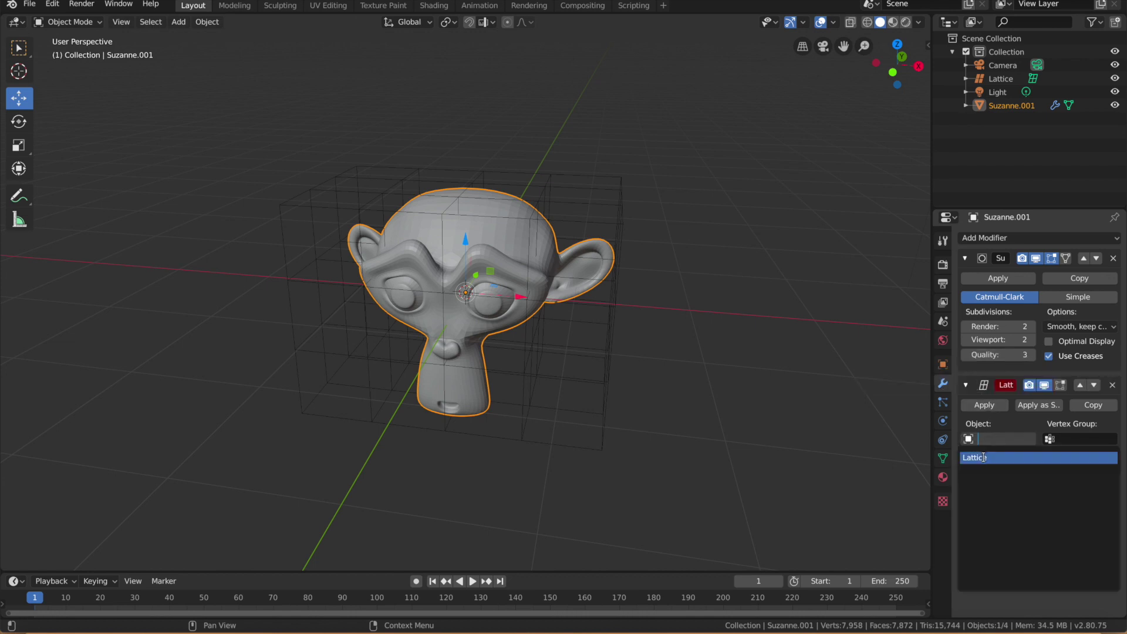
pyautogui.click(983, 458)
pyautogui.click(983, 459)
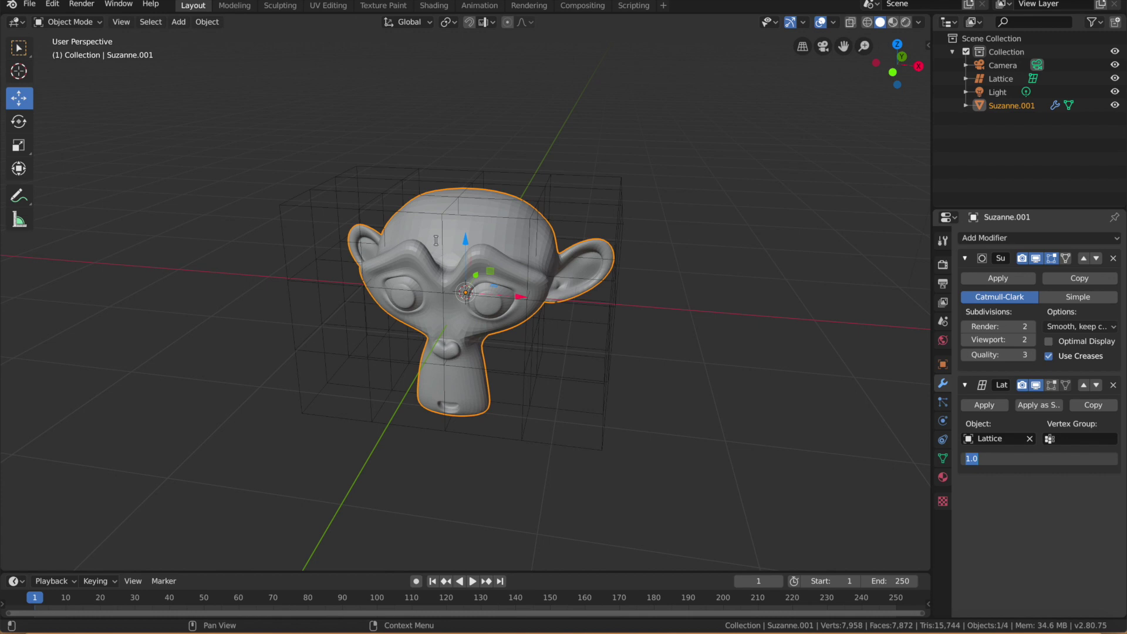
pyautogui.press('Tab')
pyautogui.press('Escape')
# Step: Select the lattice around the head and switch it to Edit Mode
pyautogui.click(346, 186)
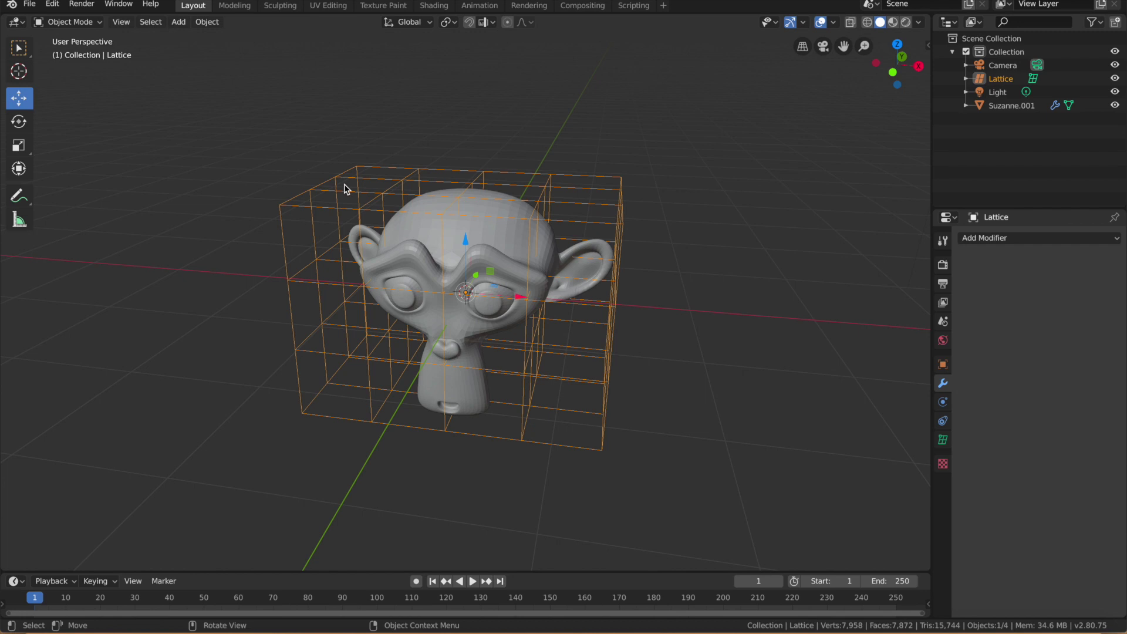
pyautogui.click(87, 26)
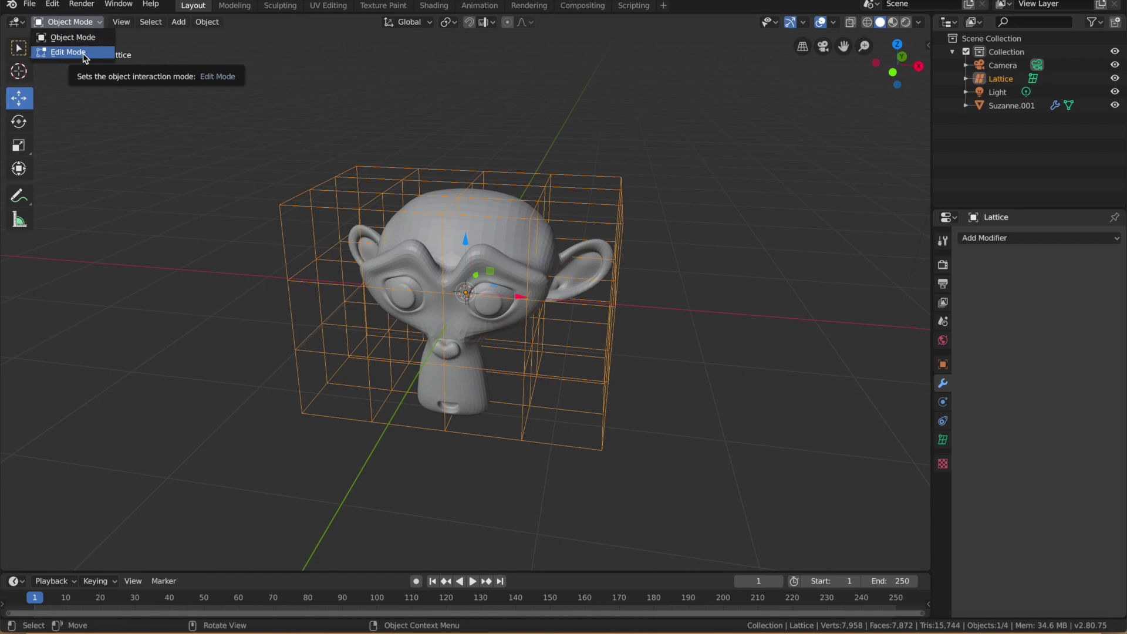
pyautogui.click(85, 54)
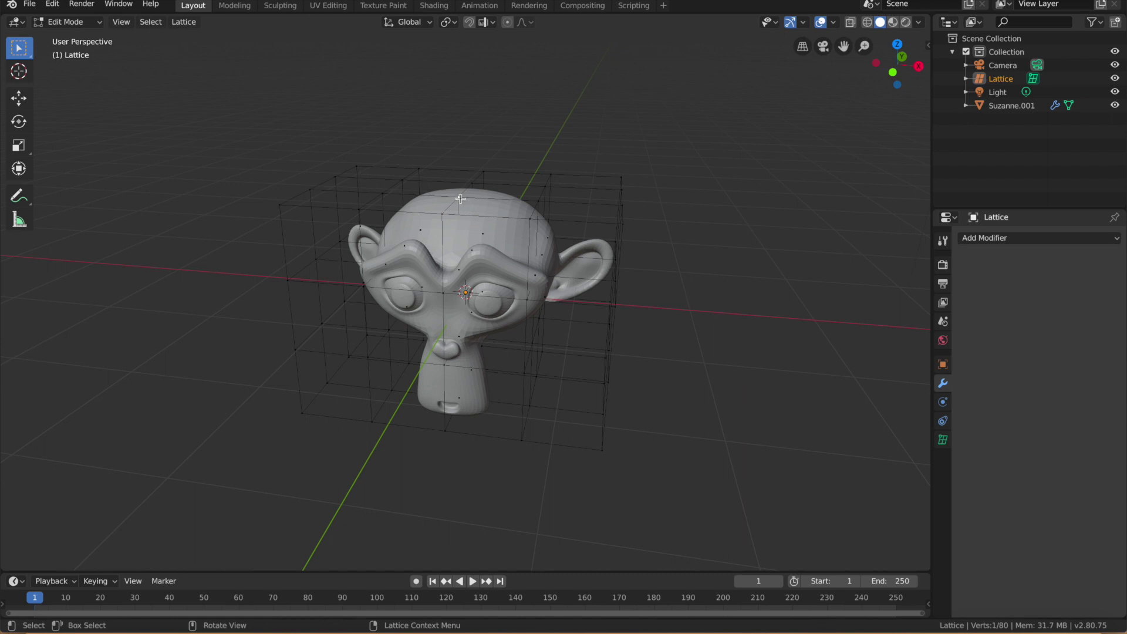
# Step: Raise the selected control point above the middle of the head along Z with the Move tool
pyautogui.scroll(-3, 458, 195)
pyautogui.scroll(4, 458, 195)
pyautogui.scroll(2, 458, 195)
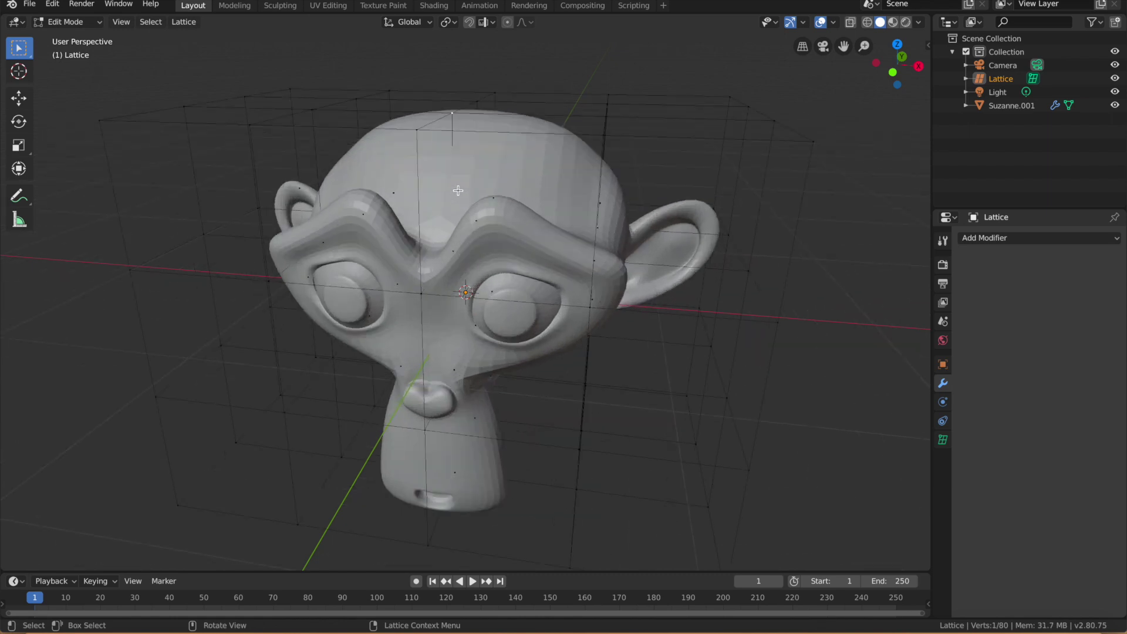
pyautogui.moveTo(458, 161); pyautogui.dragTo(433, 132, button='middle')
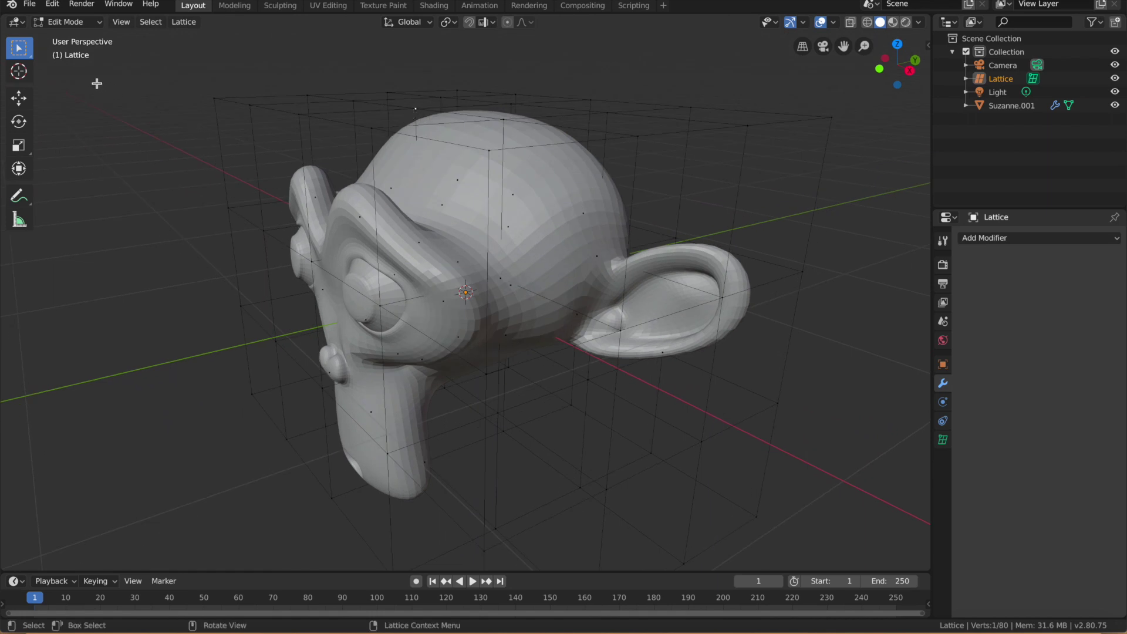
pyautogui.click(18, 98)
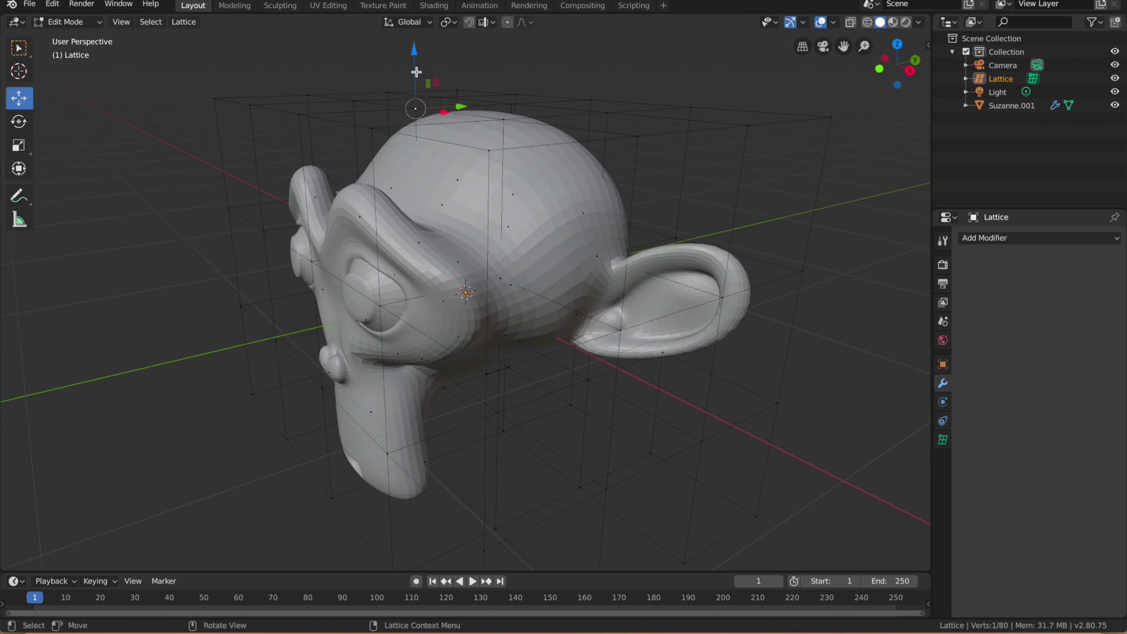
pyautogui.moveTo(415, 66); pyautogui.dragTo(394, 540)
pyautogui.moveTo(373, 428); pyautogui.dragTo(450, 425, button='middle')
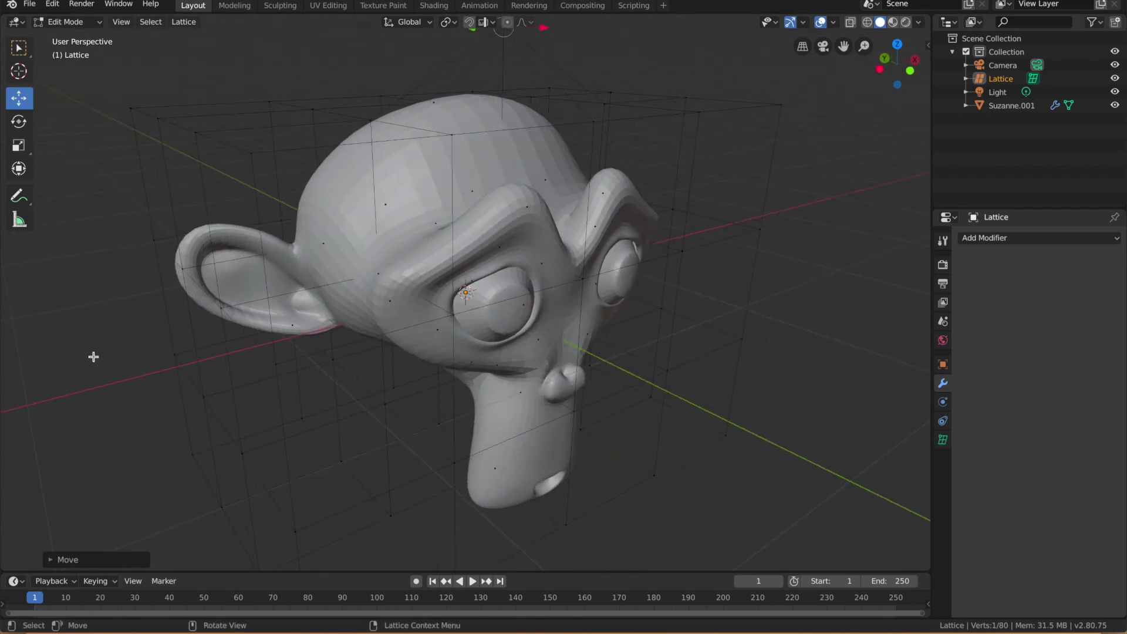
# Step: Move the lattice control point beside the monkey's right ear outward along X
pyautogui.click(183, 268)
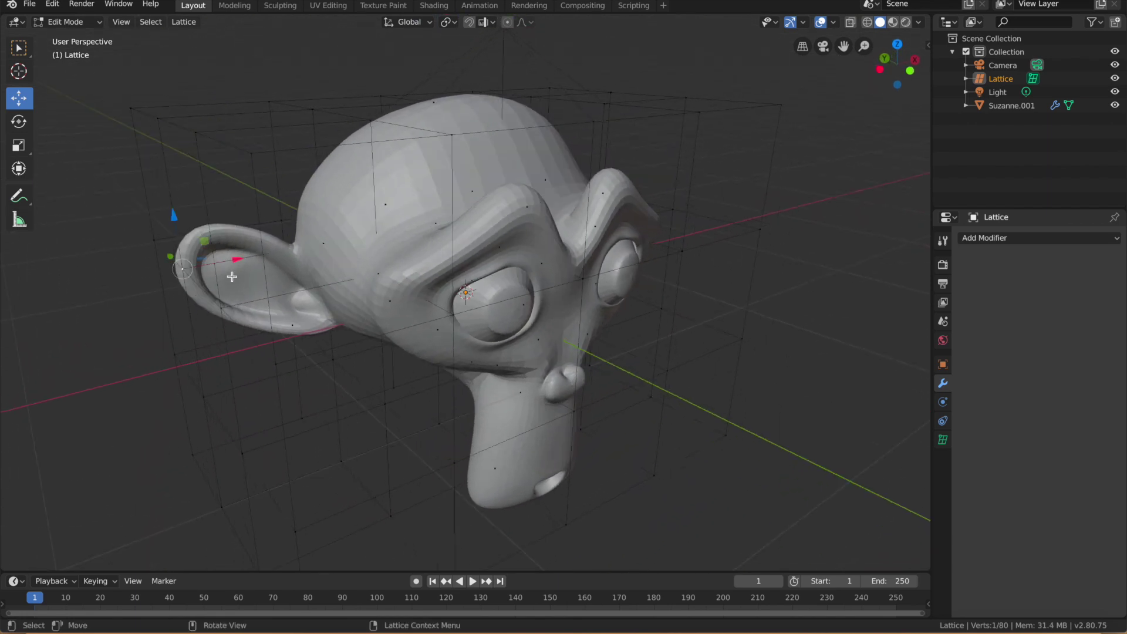
pyautogui.moveTo(233, 259); pyautogui.dragTo(177, 271)
pyautogui.moveTo(191, 280); pyautogui.dragTo(252, 237, button='middle')
# Step: Select two lattice control points beneath the chin and pull them down along Z
pyautogui.moveTo(477, 242); pyautogui.dragTo(485, 277, button='middle')
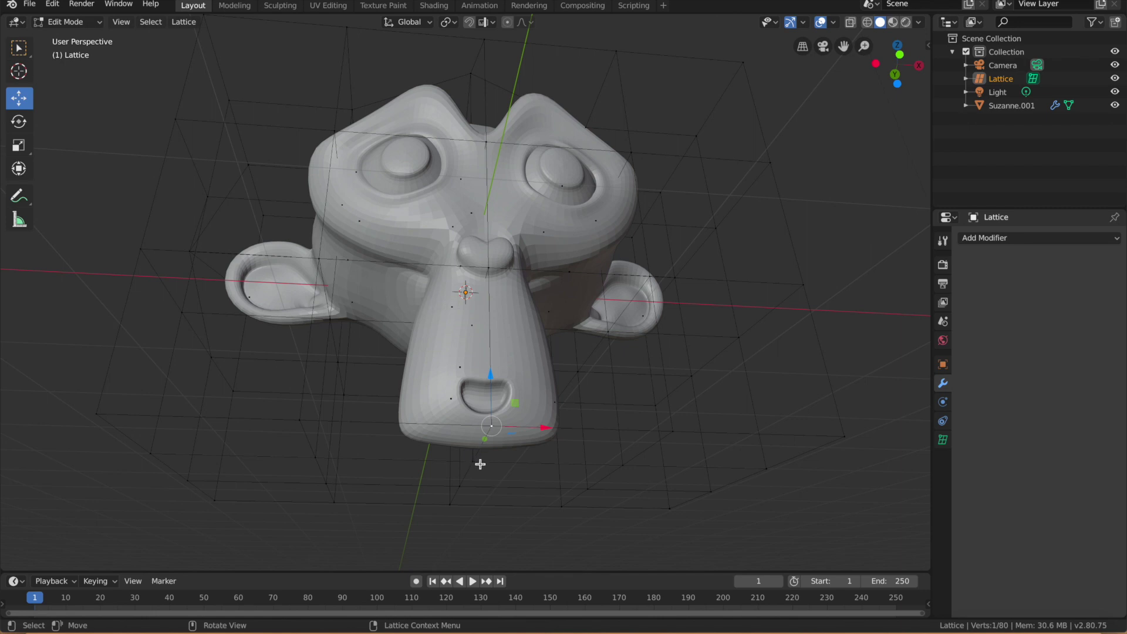
pyautogui.click(478, 463)
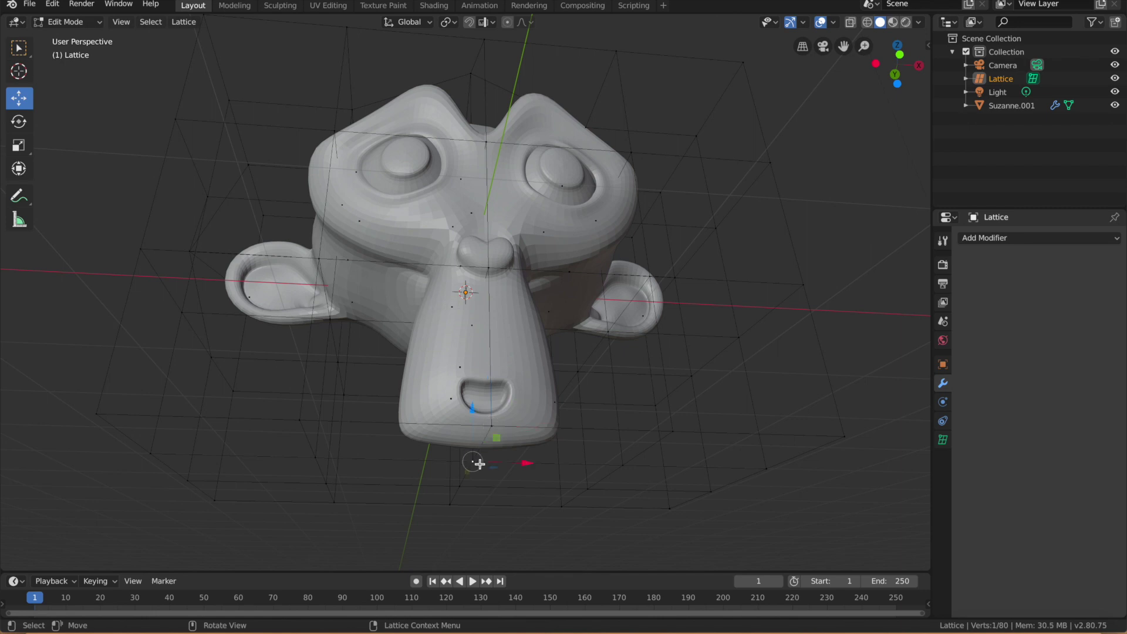
pyautogui.keyDown('shift'); pyautogui.click(493, 426); pyautogui.keyUp('shift')
pyautogui.moveTo(480, 392); pyautogui.dragTo(479, 464)
pyautogui.moveTo(479, 464); pyautogui.dragTo(436, 421, button='middle')
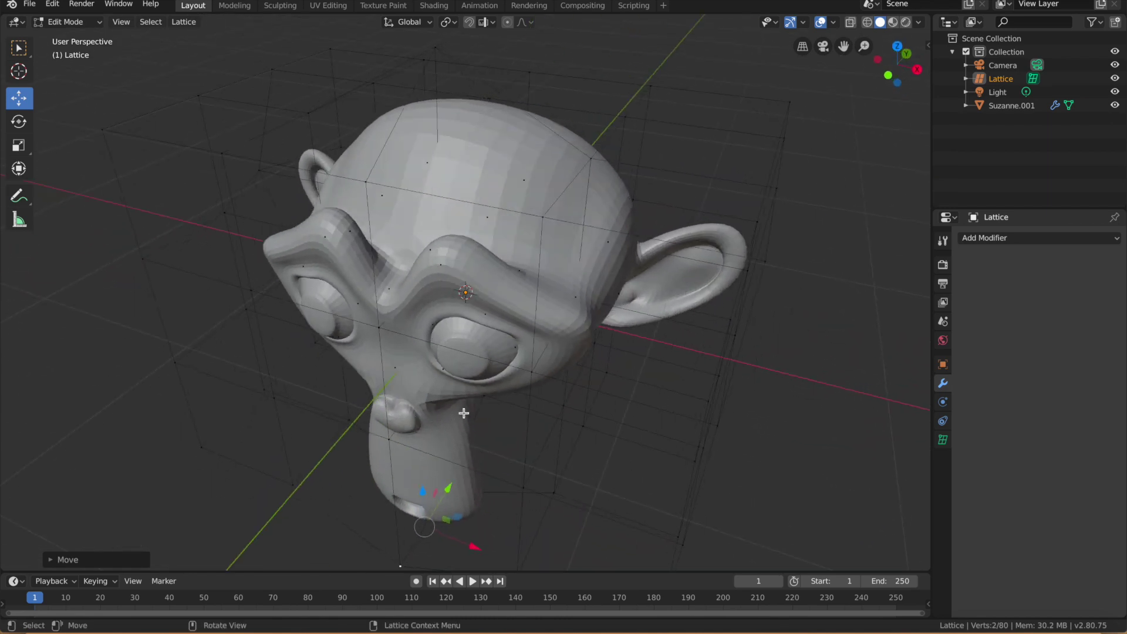
# Step: Leave lattice editing and inspect the monkey head's own mesh in Edit Mode before returning to Object Mode
pyautogui.press('Tab')
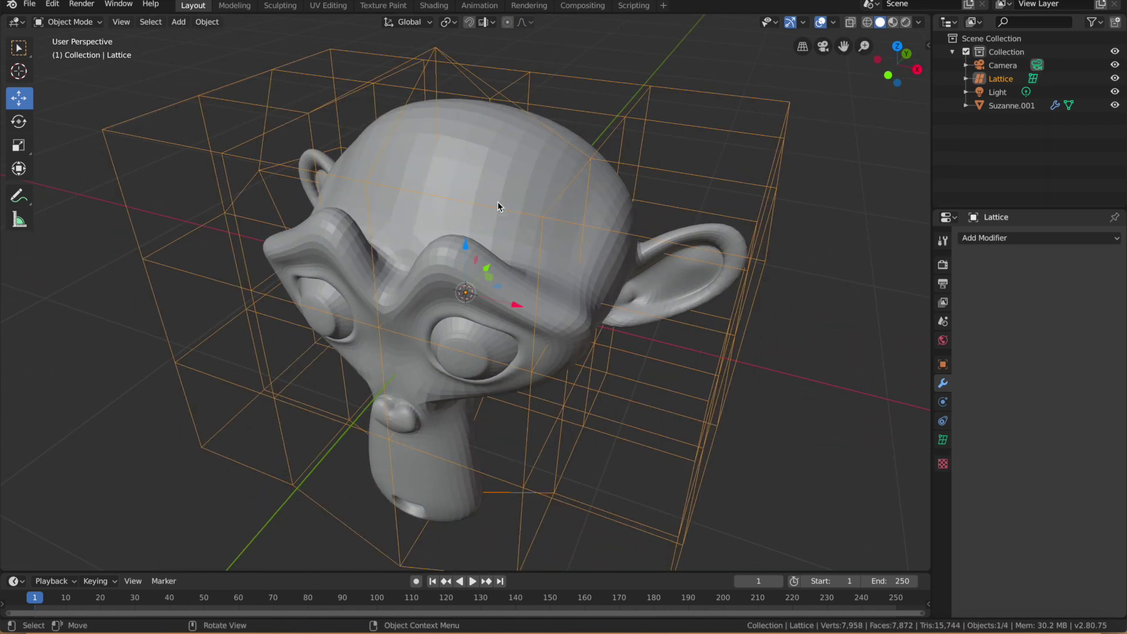
pyautogui.click(466, 164)
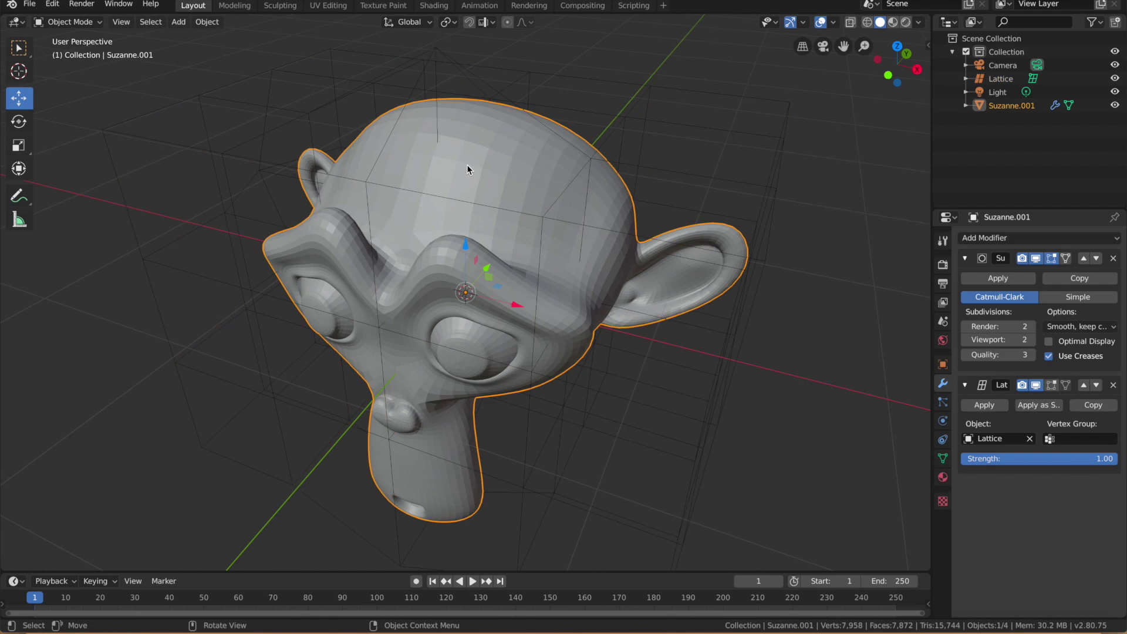
pyautogui.press('Tab')
pyautogui.moveTo(450, 178); pyautogui.dragTo(482, 176, button='middle')
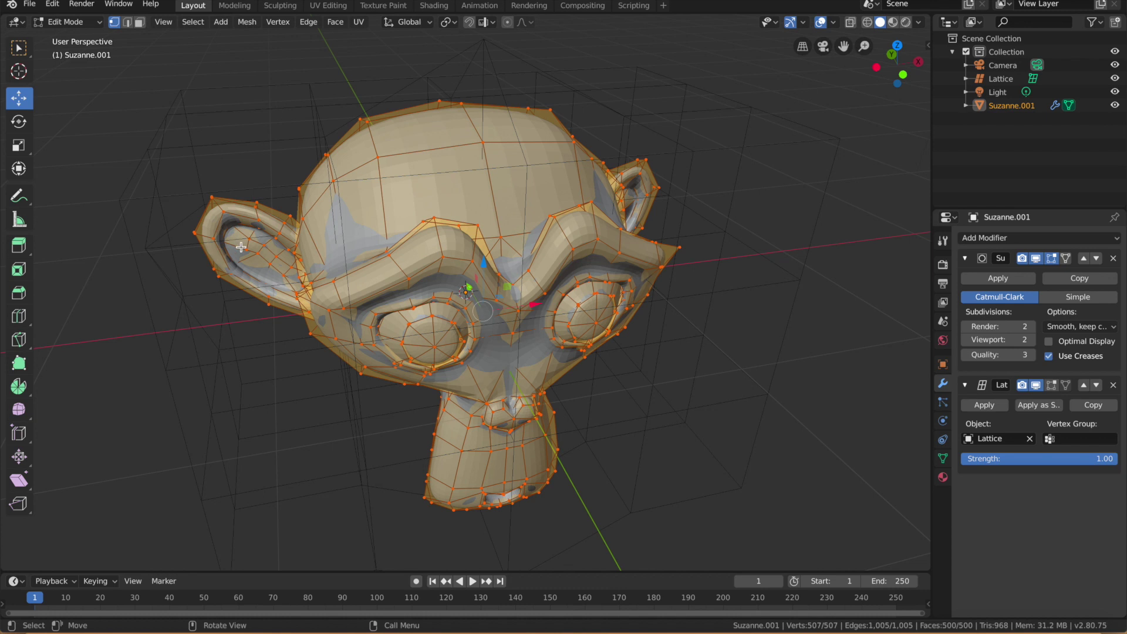
pyautogui.press('Tab')
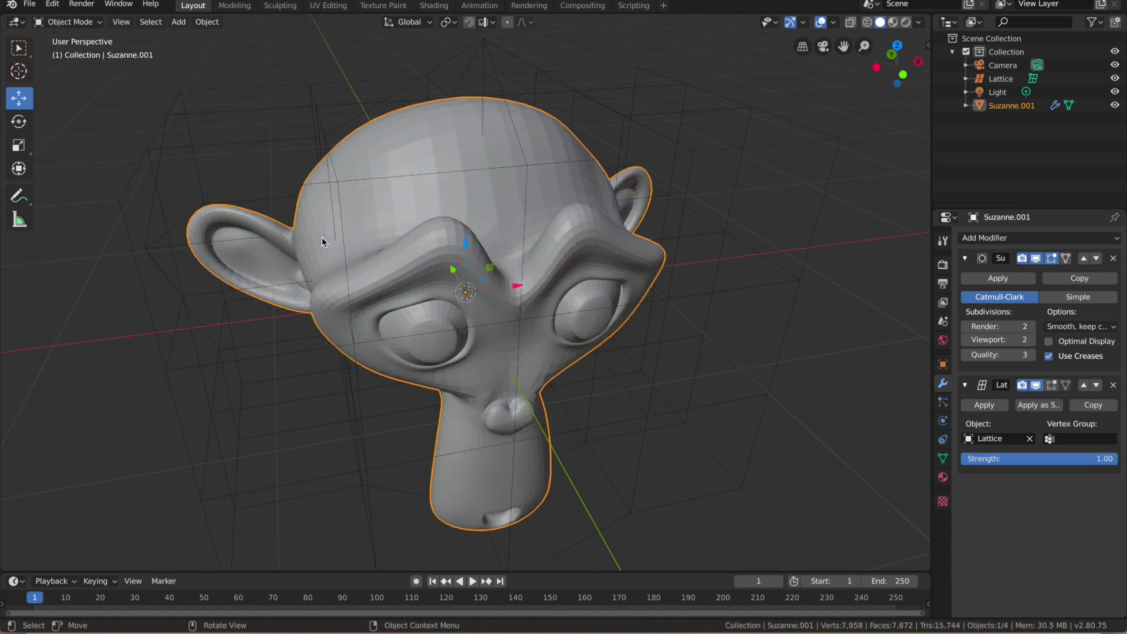
pyautogui.hotkey('ctrl', 'z')
# Step: Reopen the lattice in Edit Mode, select two control points on its top face above the brow and raise them along Z
pyautogui.moveTo(475, 280); pyautogui.dragTo(439, 273, button='middle')
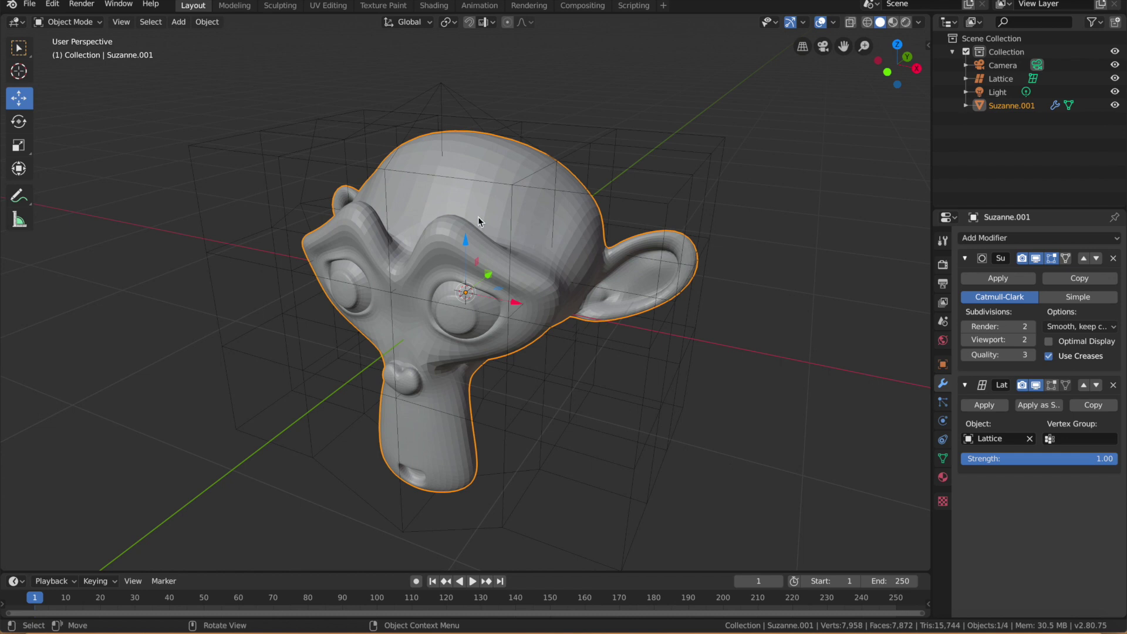
pyautogui.moveTo(462, 218); pyautogui.dragTo(467, 245, button='middle')
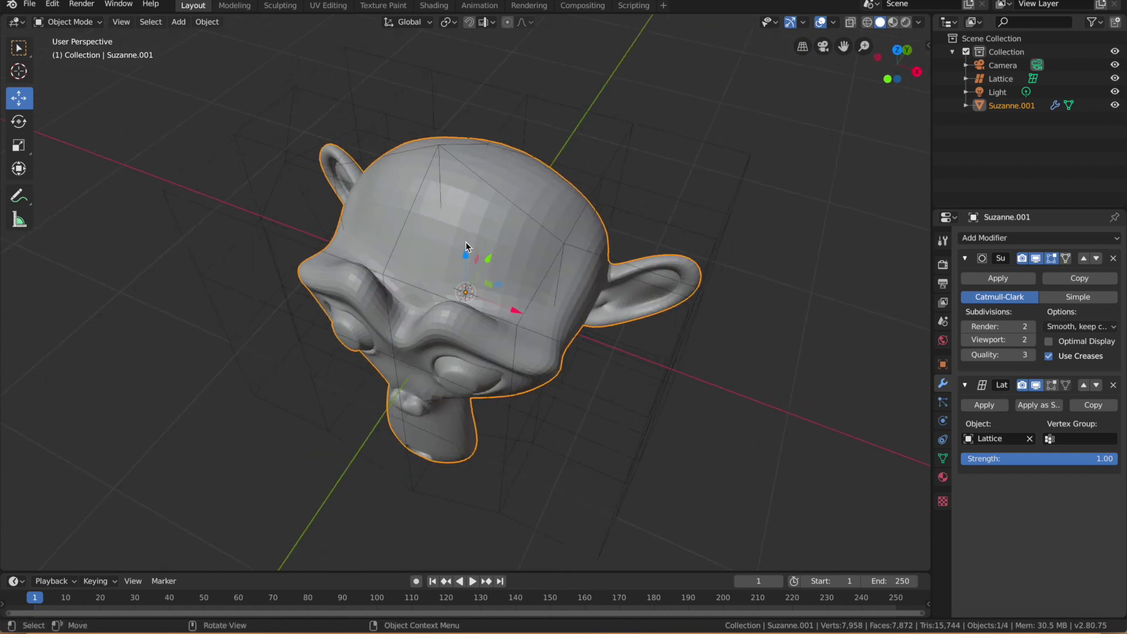
pyautogui.click(385, 277)
pyautogui.press('Tab')
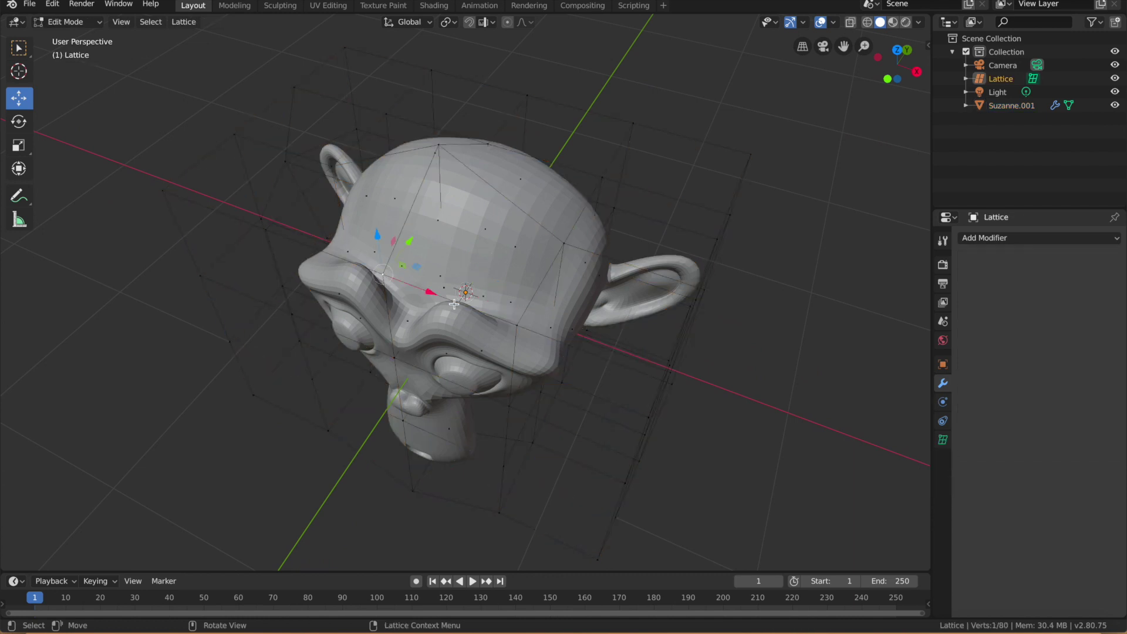
pyautogui.click(517, 325)
pyautogui.keyDown('shift'); pyautogui.click(383, 274); pyautogui.keyUp('shift')
pyautogui.moveTo(576, 247); pyautogui.dragTo(489, 208, button='middle')
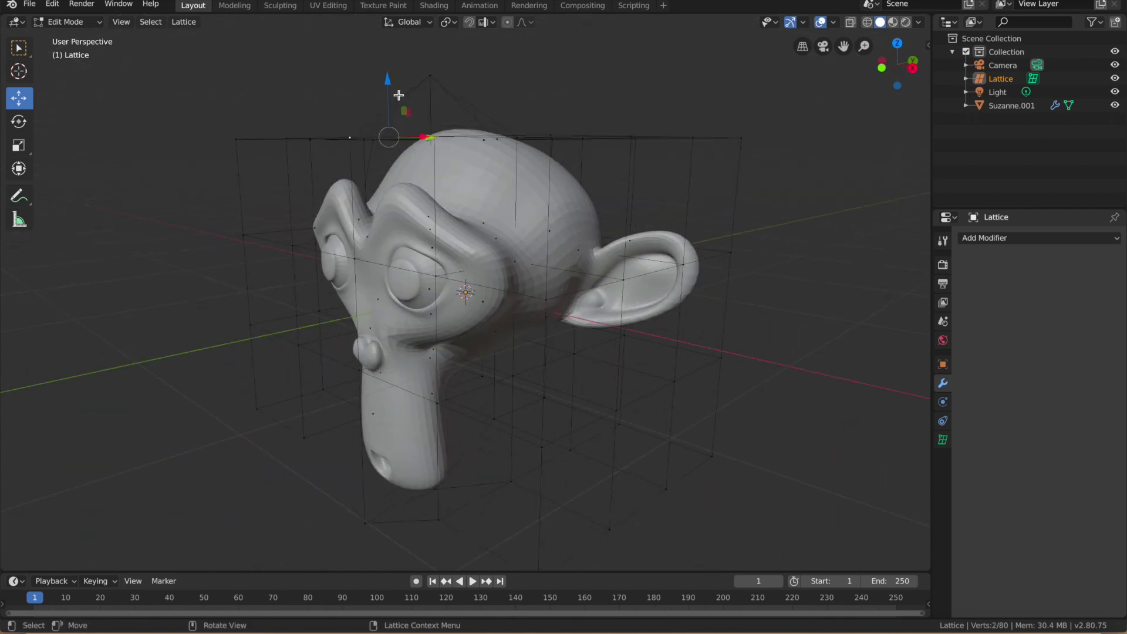
pyautogui.moveTo(390, 87); pyautogui.dragTo(405, 35)
pyautogui.click(405, 35)
# Step: Lower the middle control point on the lattice's top front edge along Z
pyautogui.click(440, 125)
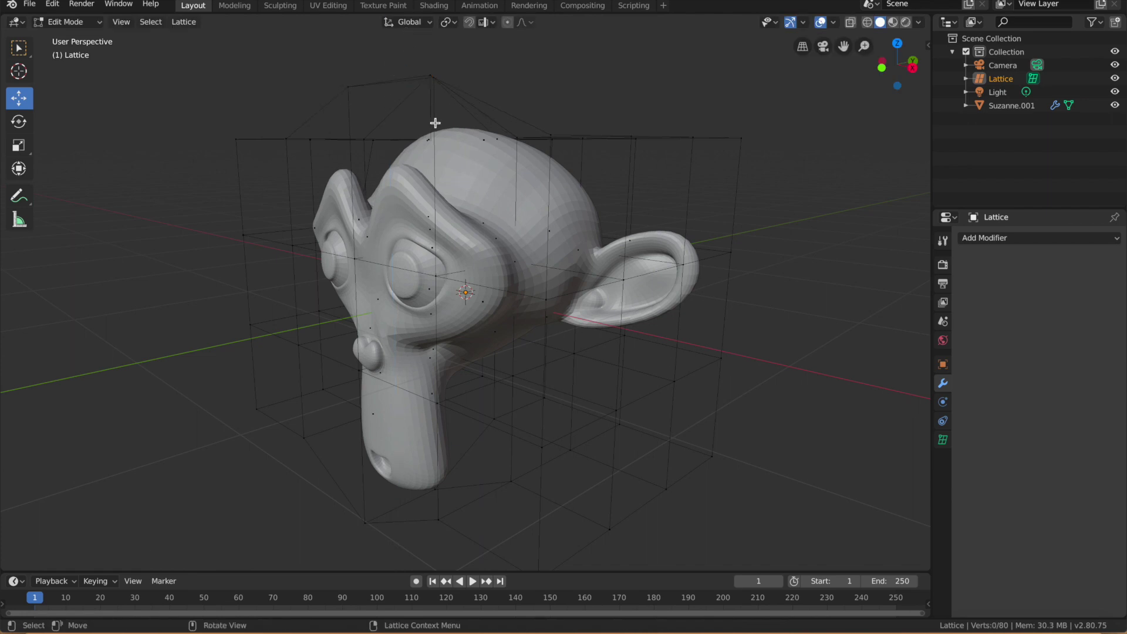
pyautogui.moveTo(441, 125)
pyautogui.mouseDown(button='middle')
pyautogui.moveTo(470, 131)
pyautogui.moveTo(438, 111)
pyautogui.mouseUp(button='middle')
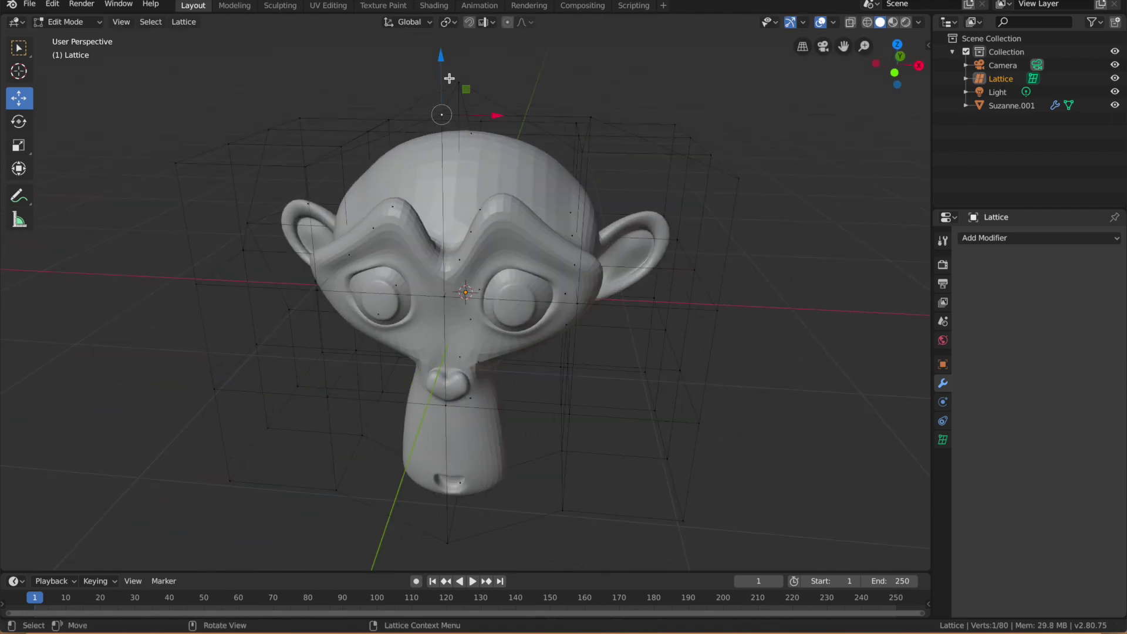
pyautogui.moveTo(441, 62); pyautogui.dragTo(442, 134)
# Step: Pull the top lattice control point above the left side of the monkey's head far upward along Z
pyautogui.moveTo(593, 153); pyautogui.dragTo(594, 176, button='middle')
pyautogui.click(595, 246)
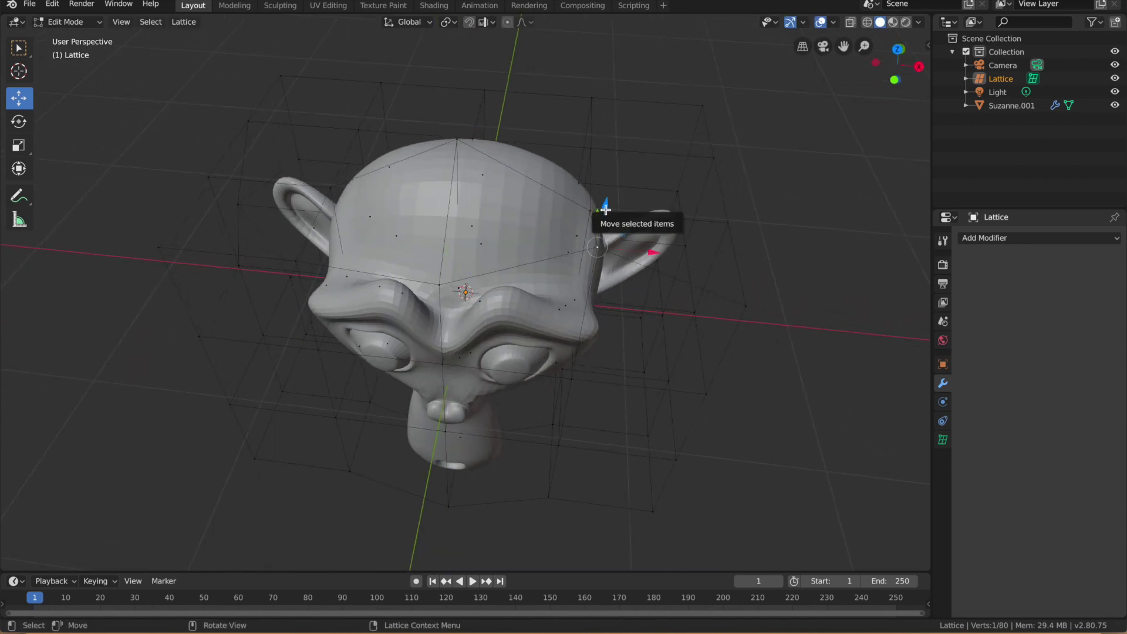
pyautogui.moveTo(604, 227); pyautogui.dragTo(624, 88)
# Step: Examine the lattice-deformed monkey head from above and from the side
pyautogui.moveTo(506, 303); pyautogui.dragTo(455, 308, button='middle')
pyautogui.moveTo(540, 280); pyautogui.dragTo(529, 126, button='middle')
pyautogui.moveTo(515, 169); pyautogui.dragTo(398, 315, button='middle')
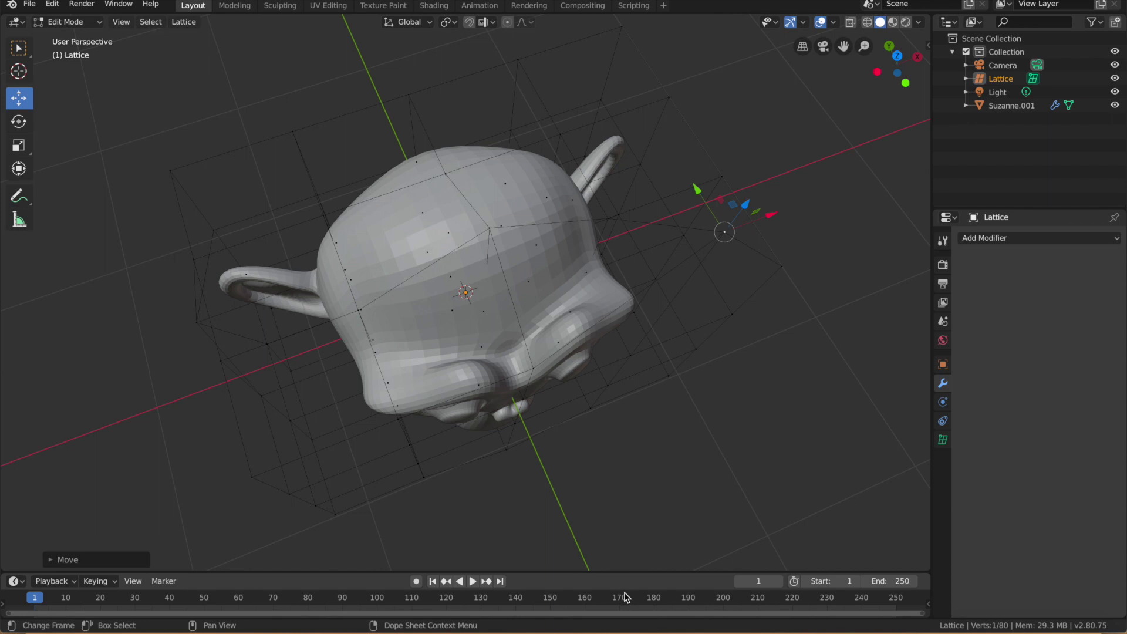
pyautogui.press('Home')
pyautogui.hotkey('ctrl', 'z')
pyautogui.moveTo(496, 461); pyautogui.dragTo(447, 421, button='middle')
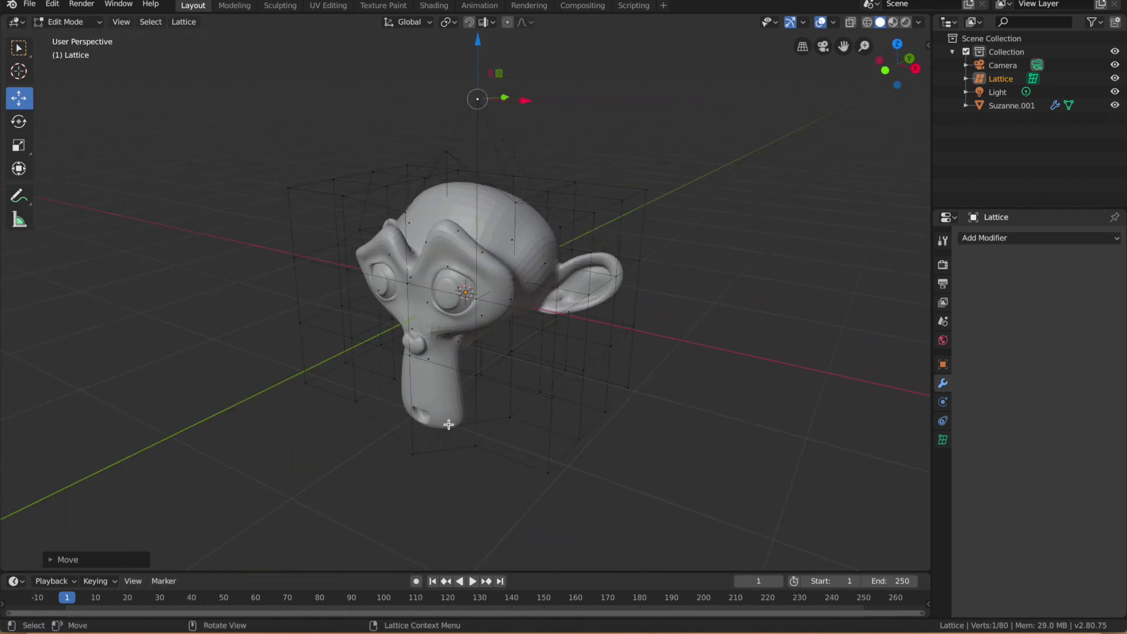